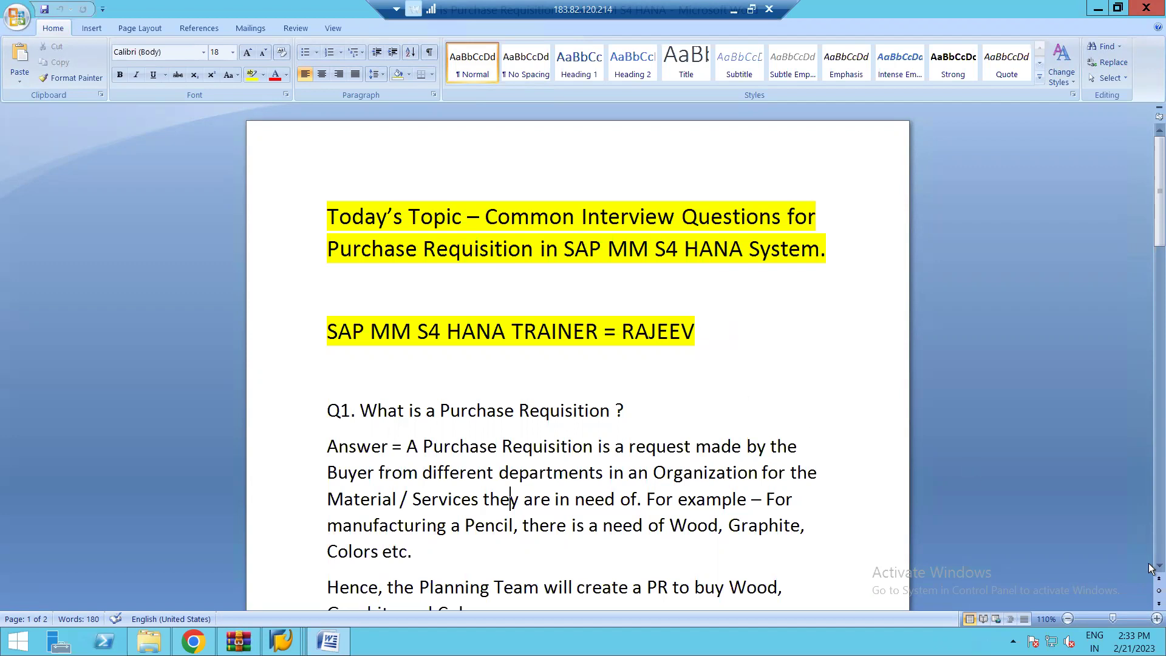
- Add 'Answer = B' on a new line below Q2
scroll(1149, 571, "down", 2)
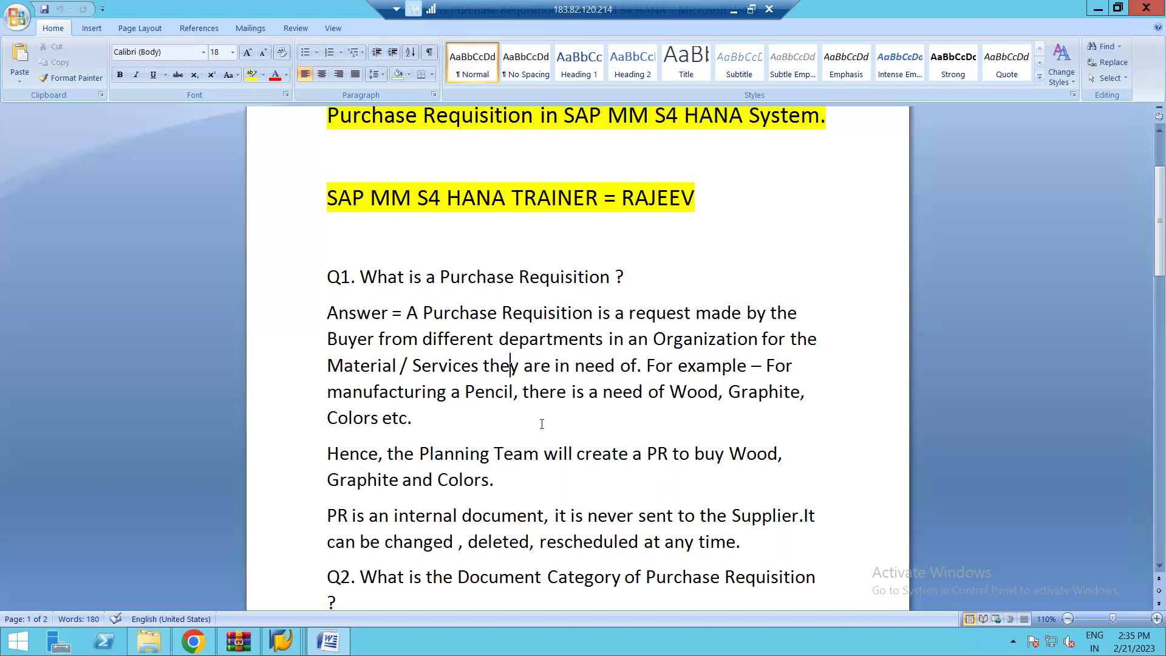
key("Down")
key("Down")
key("Down")
key("Down")
key("Down")
key("Down")
key("Down")
key("Down")
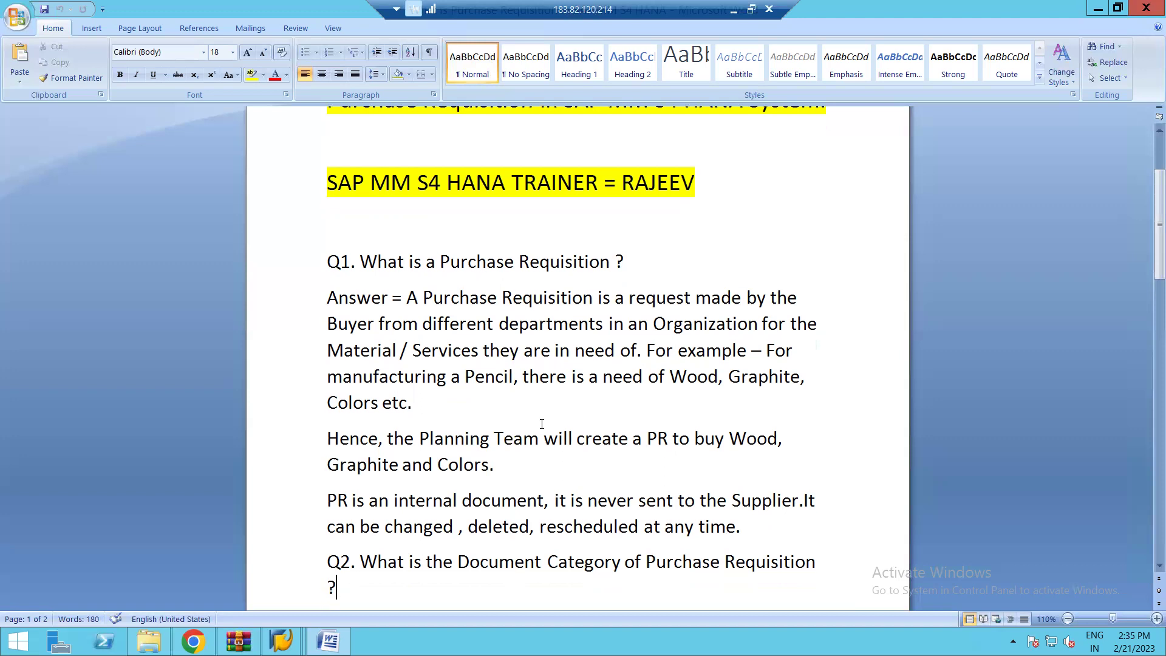
key("Return")
type("Answer = B")
- Highlight the phrase 'PR is an internal document', then move down to Q3
left_click(327, 465)
key("shift+Right")
key("shift+Right")
key("shift+Right")
key("shift+Right")
key("shift+Right")
key("shift+Right")
key("shift+Right")
key("shift+Right")
key("shift+Right")
key("shift+Right")
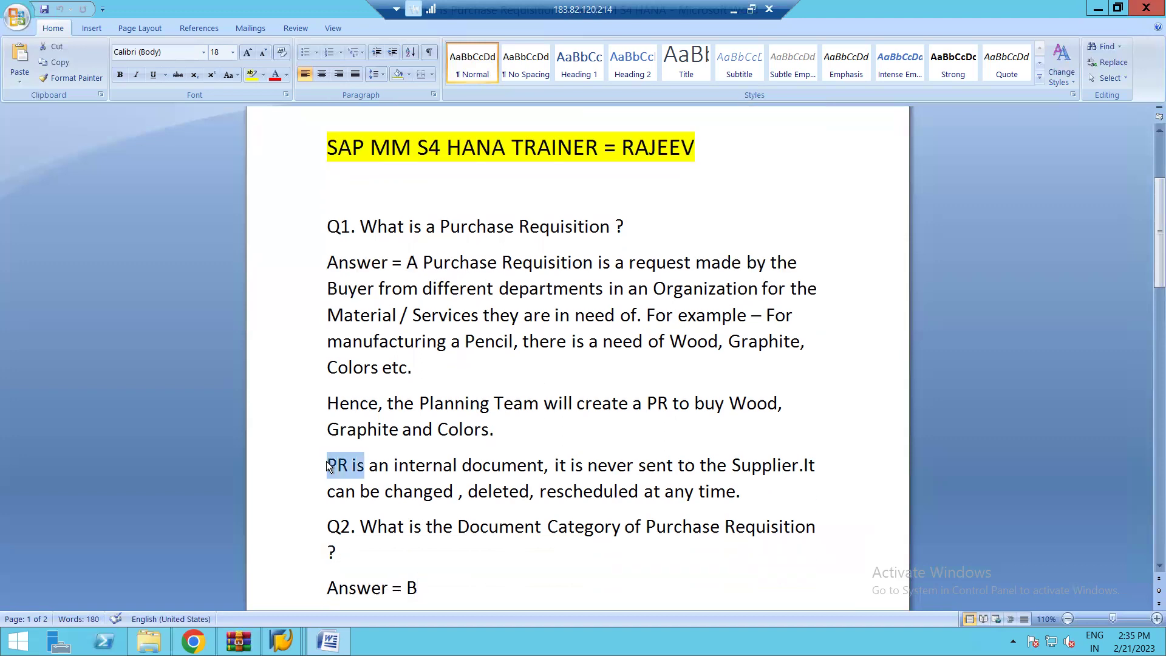
key("shift+Right")
key("shift+Right")
key("shift+Right")
key("shift+Right")
key("shift+Right")
key("shift+Right")
key("shift+Right")
key("shift+Right")
key("shift+Right")
key("shift+Right")
key("shift+Right")
key("shift+Right")
key("shift+Right")
key("shift+Right")
key("shift+Right")
key("shift+Right")
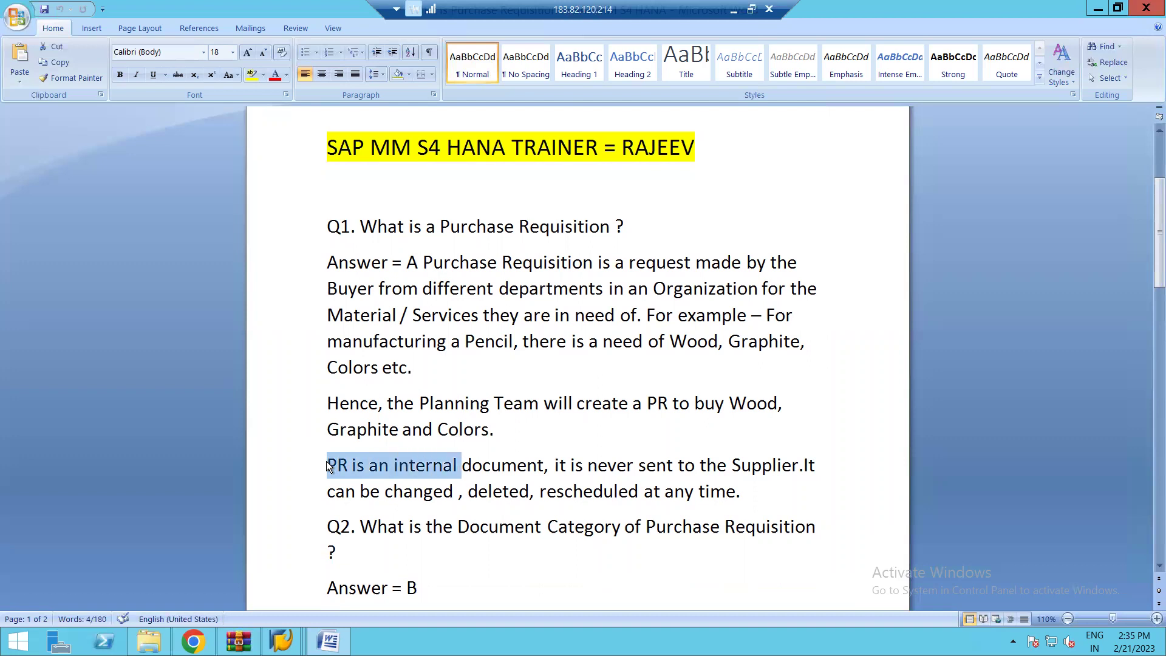
key("shift+Right")
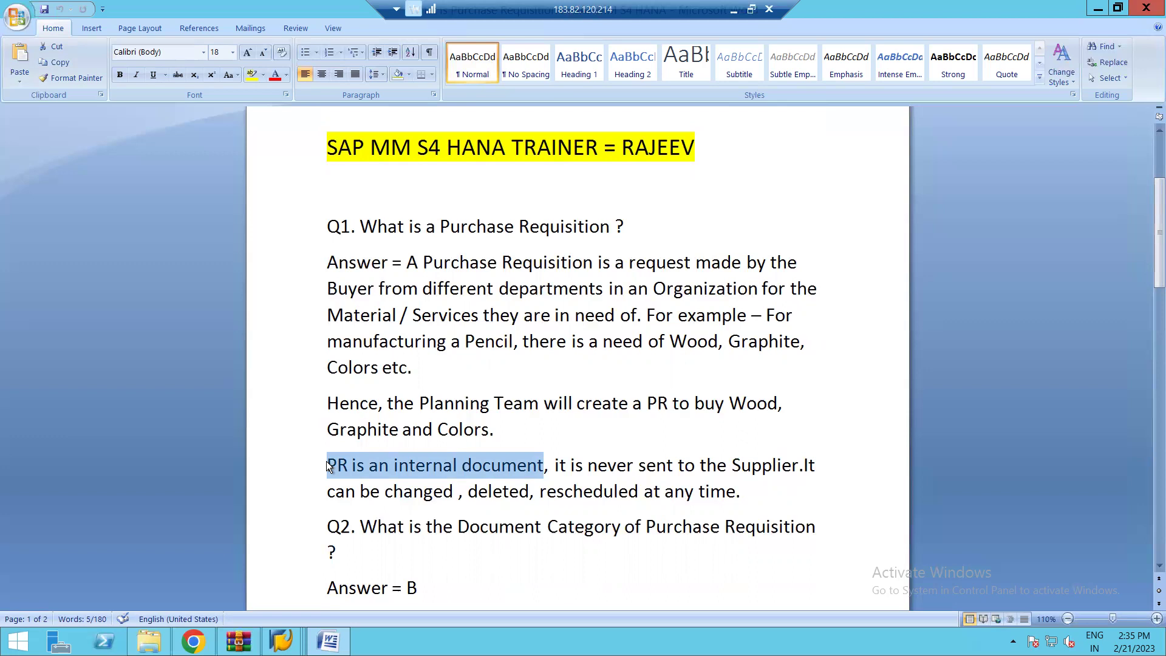
key("Down")
key("Down")
key("Down")
key("Down")
key("Down")
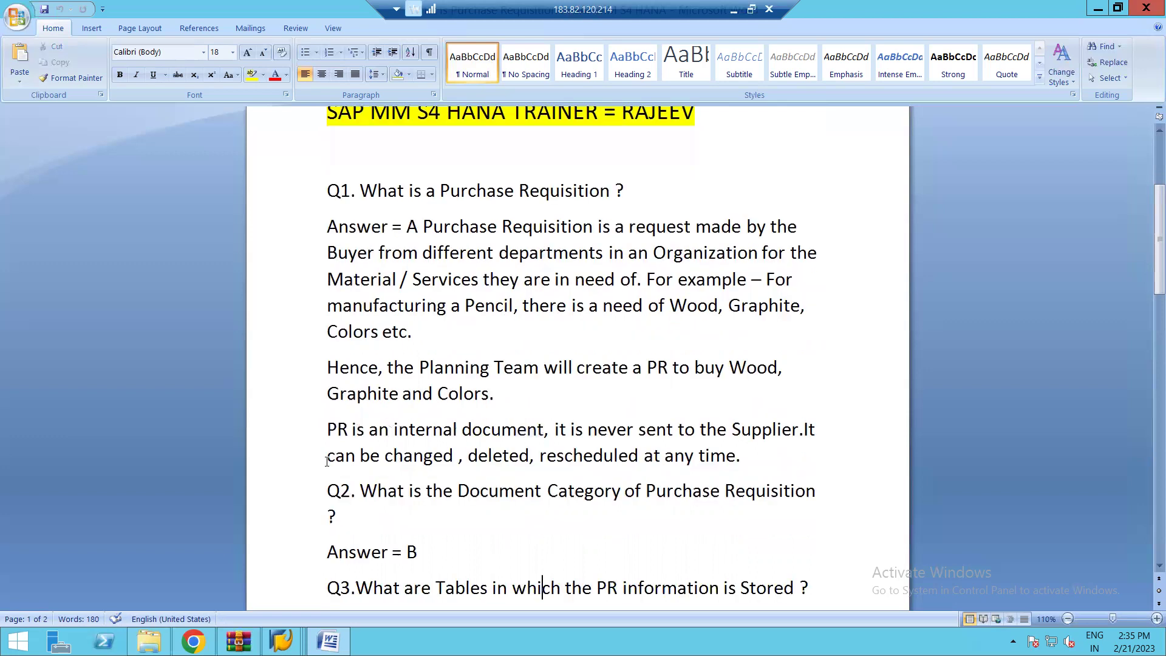
key("Down")
key("Down")
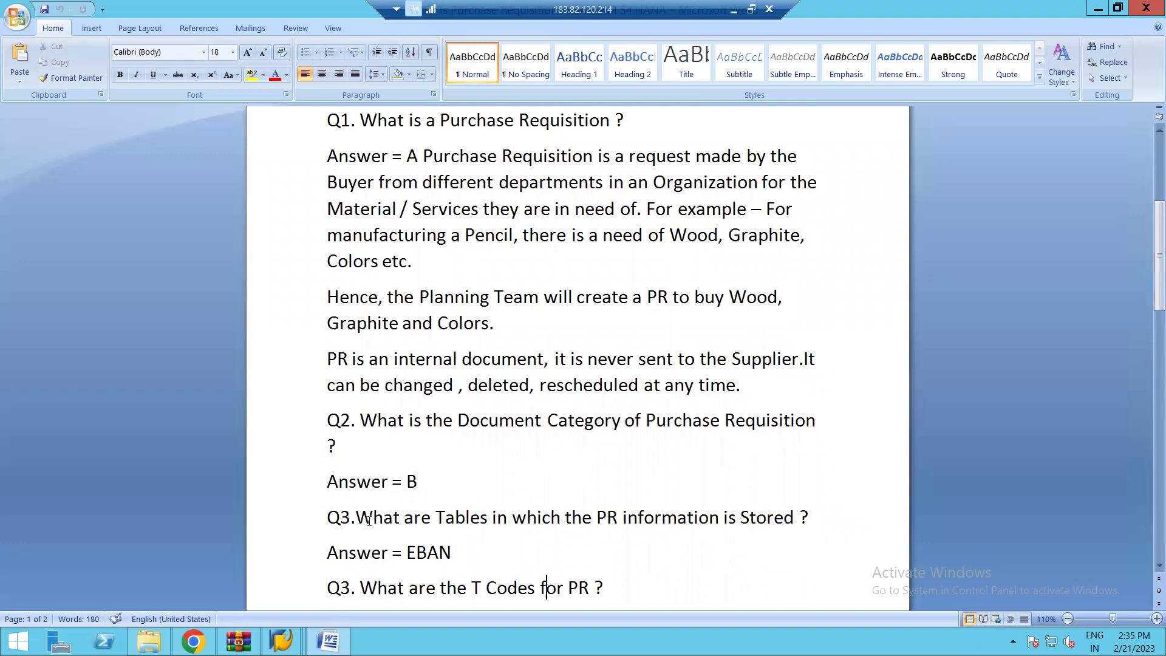
- Set Doc. Category to B on the EBAN selection screen in SE16
mouse_move(281, 640)
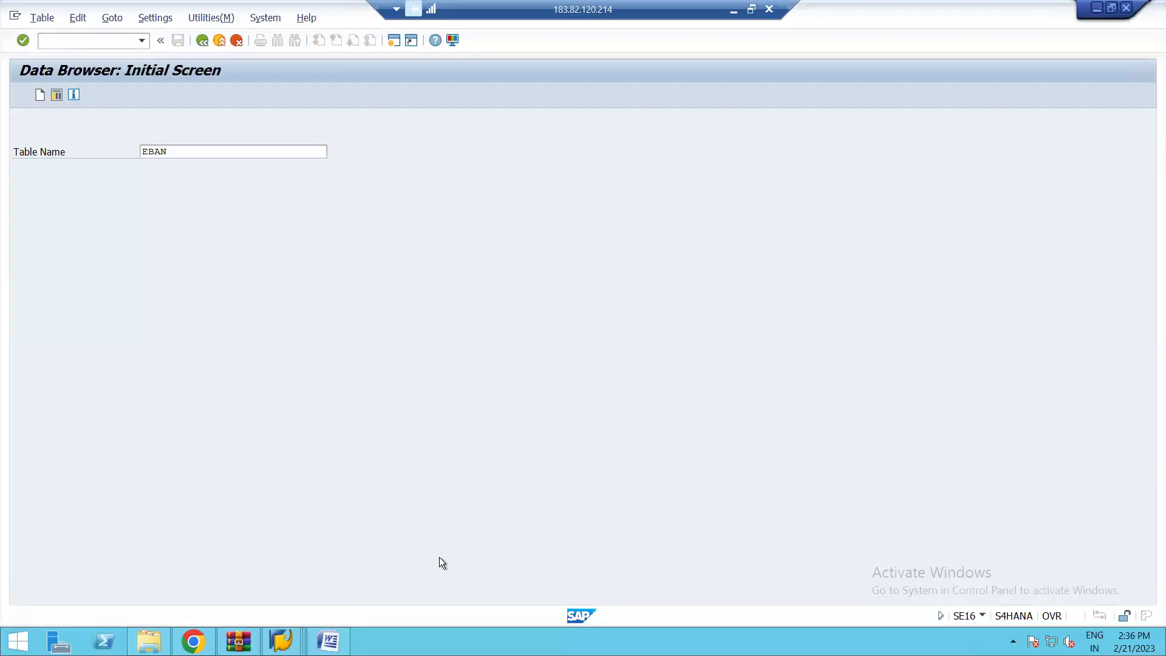
left_click(439, 556)
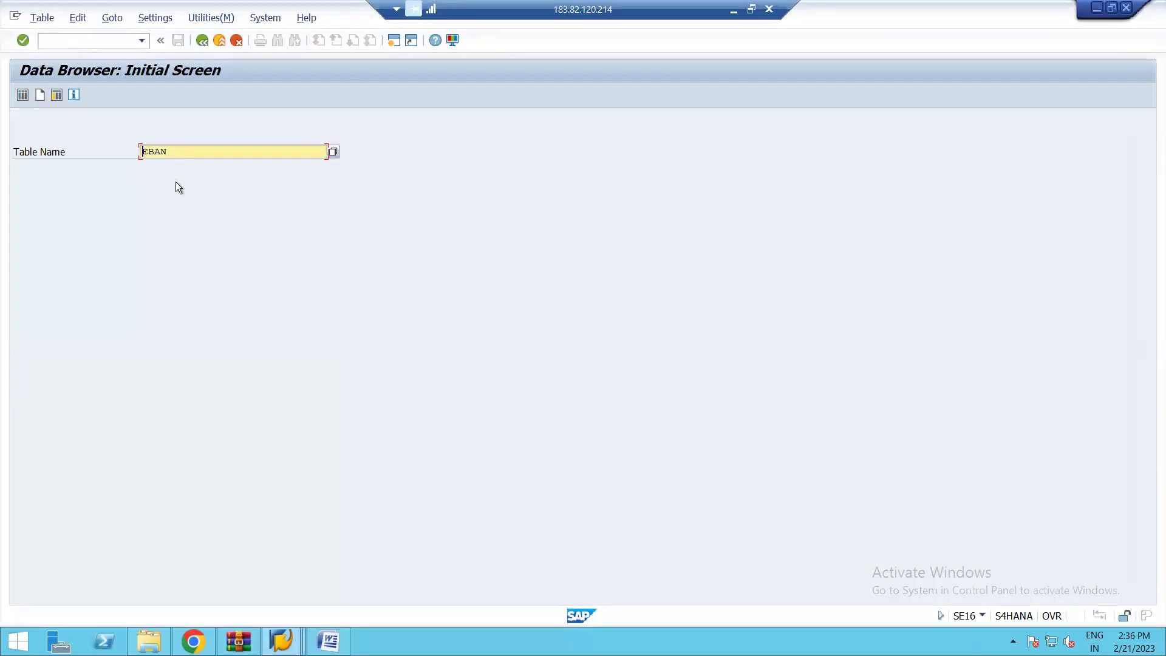
key("Return")
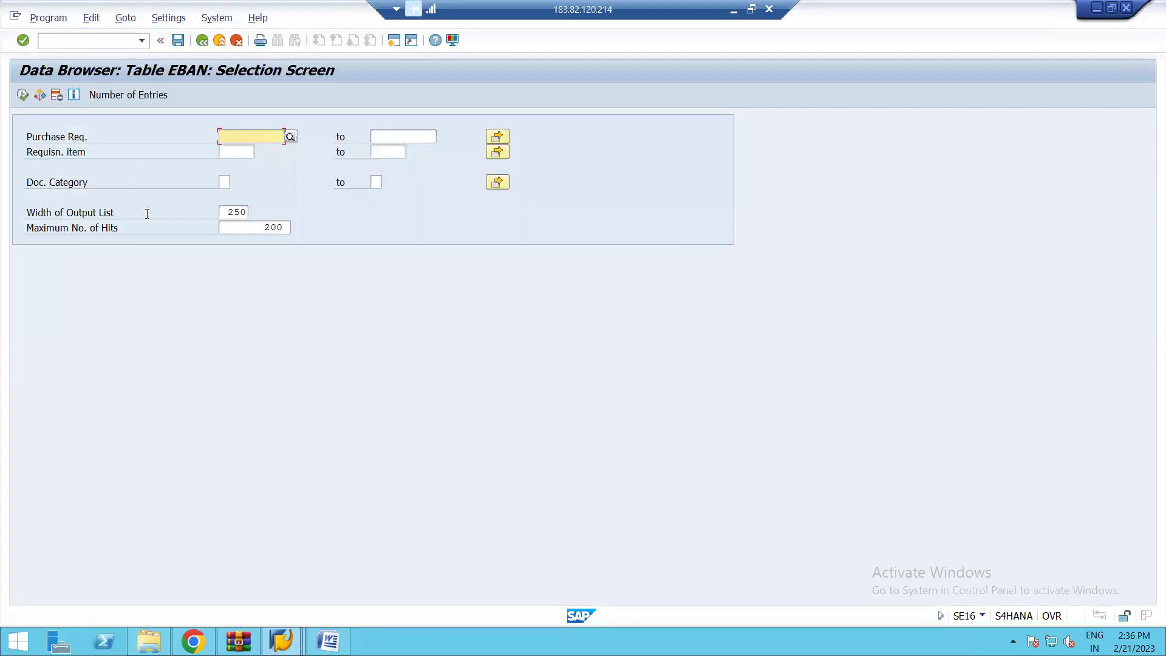
left_click(224, 183)
left_click(235, 184)
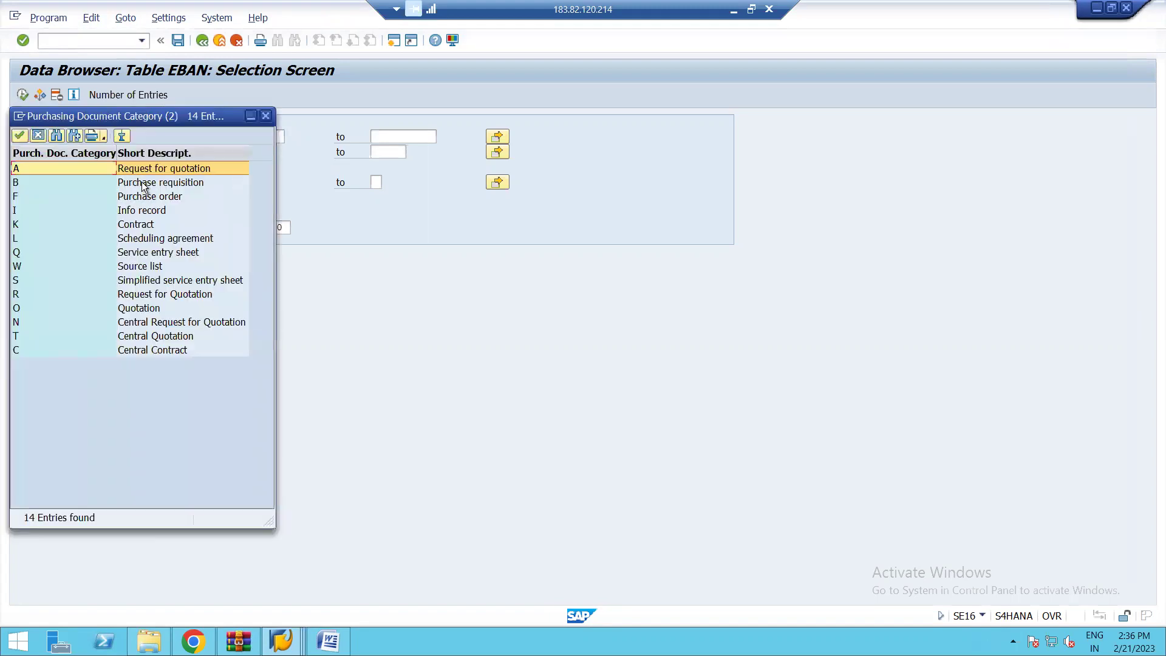
left_click(141, 182)
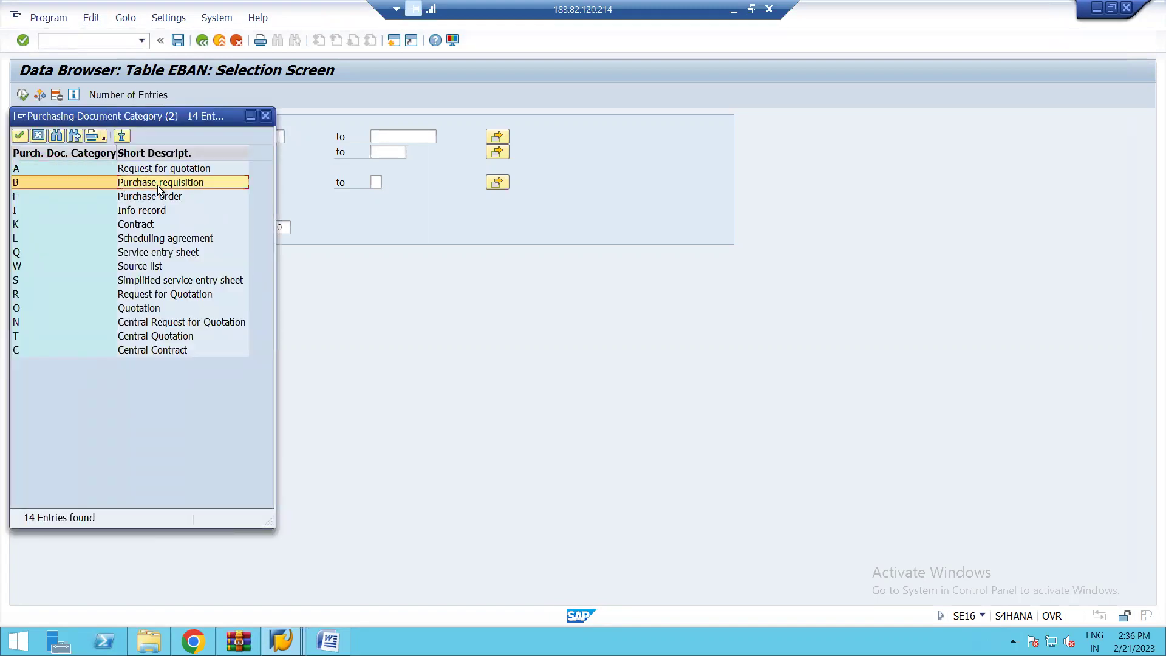
double_click(158, 184)
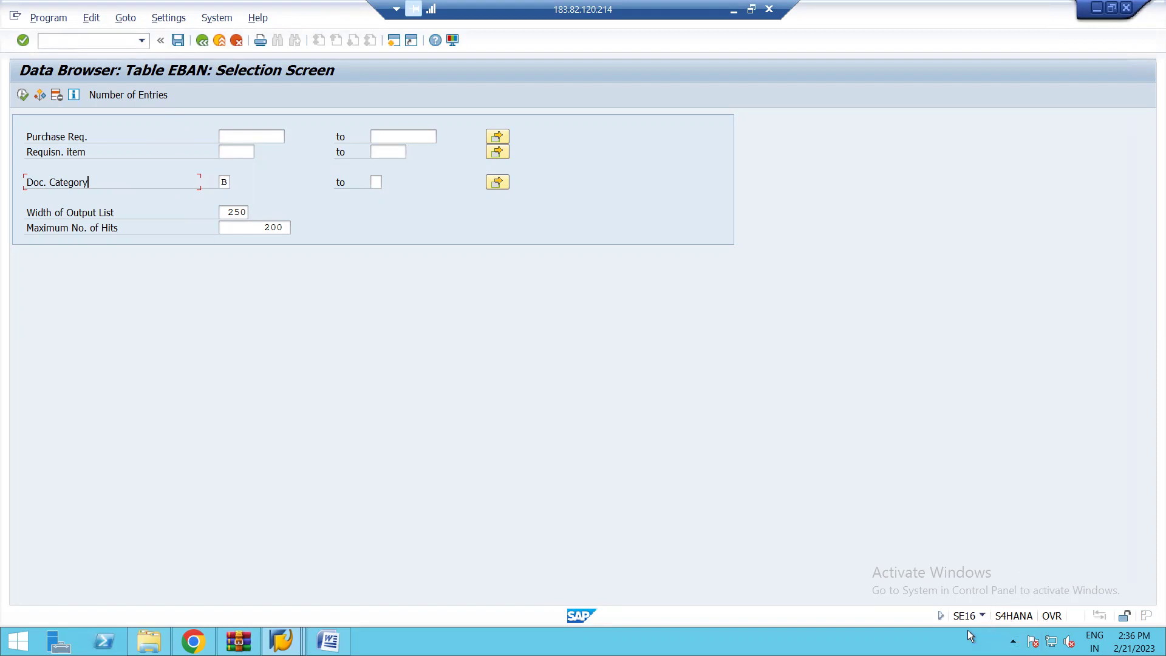
- Count the category B entries (895) and clear the 200 Maximum No. of Hits limit
left_click(139, 96)
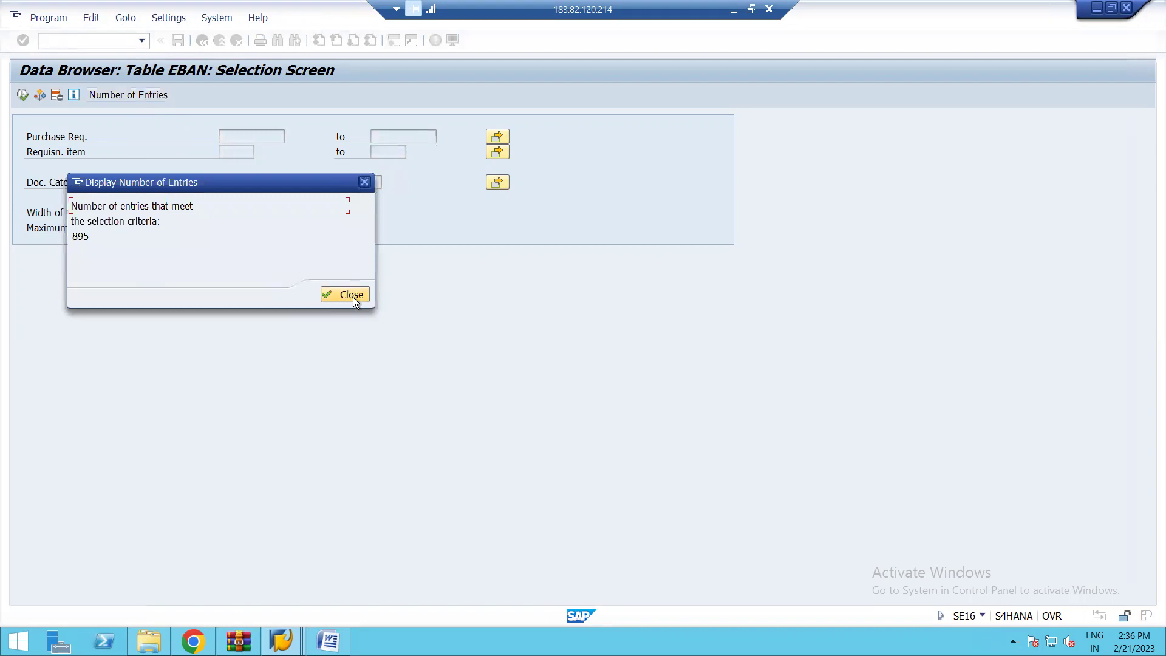
left_click(350, 295)
left_click(265, 227)
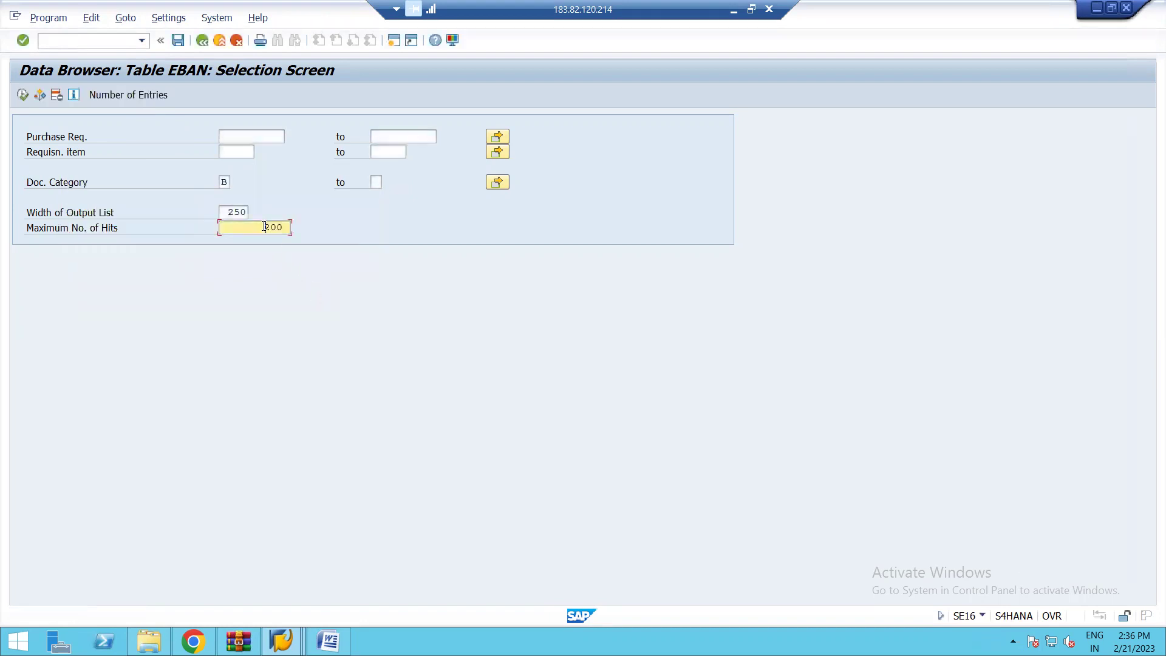
key("Delete")
key("Delete")
key("Delete")
left_click(23, 96)
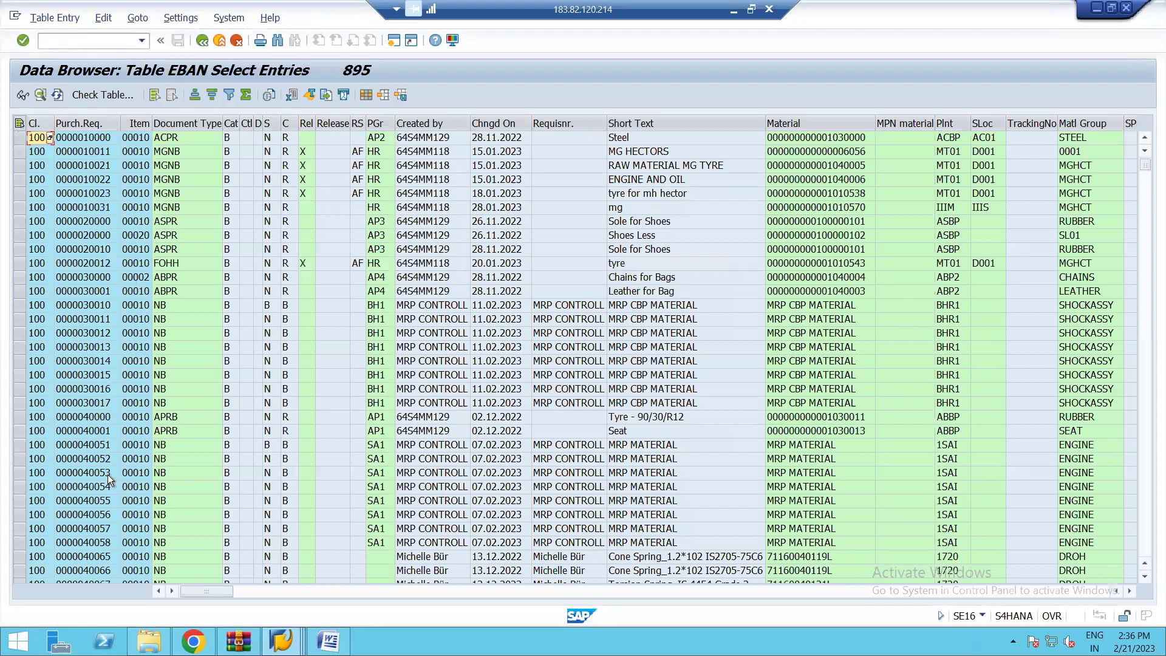
left_click(86, 459)
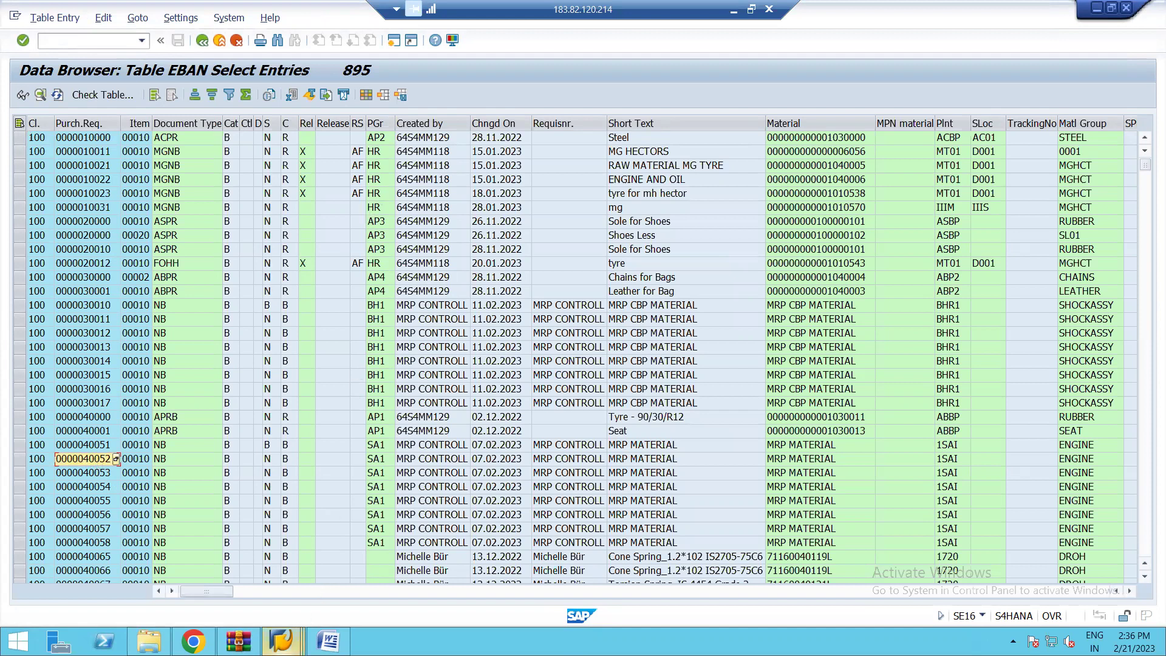
left_click(280, 641)
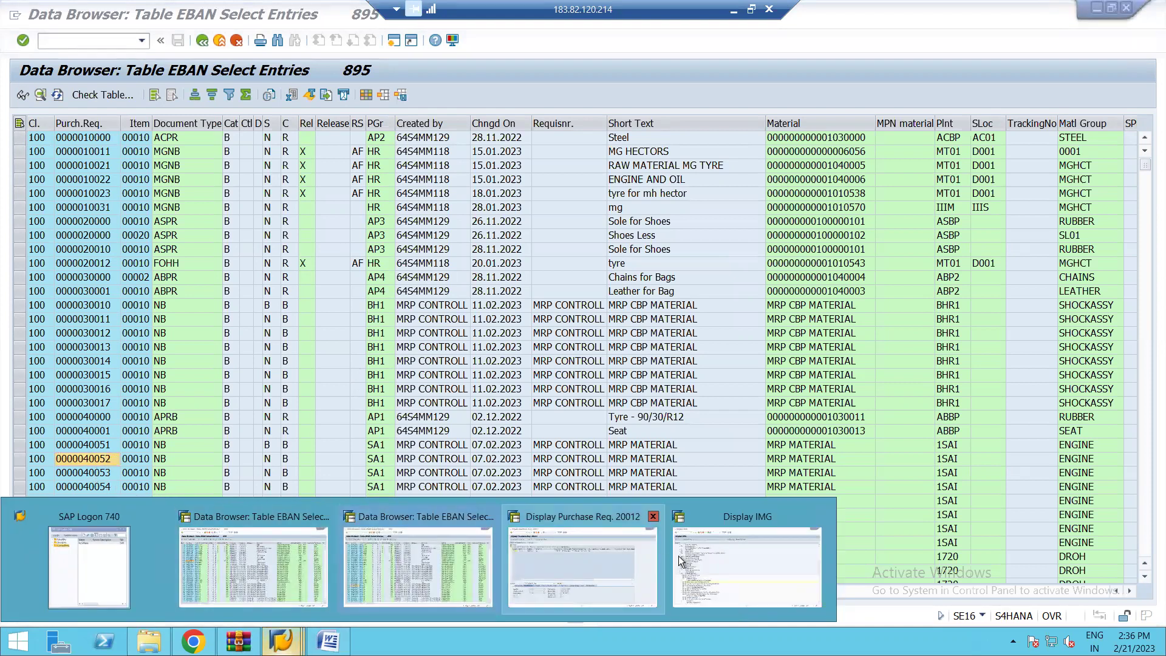
left_click(566, 557)
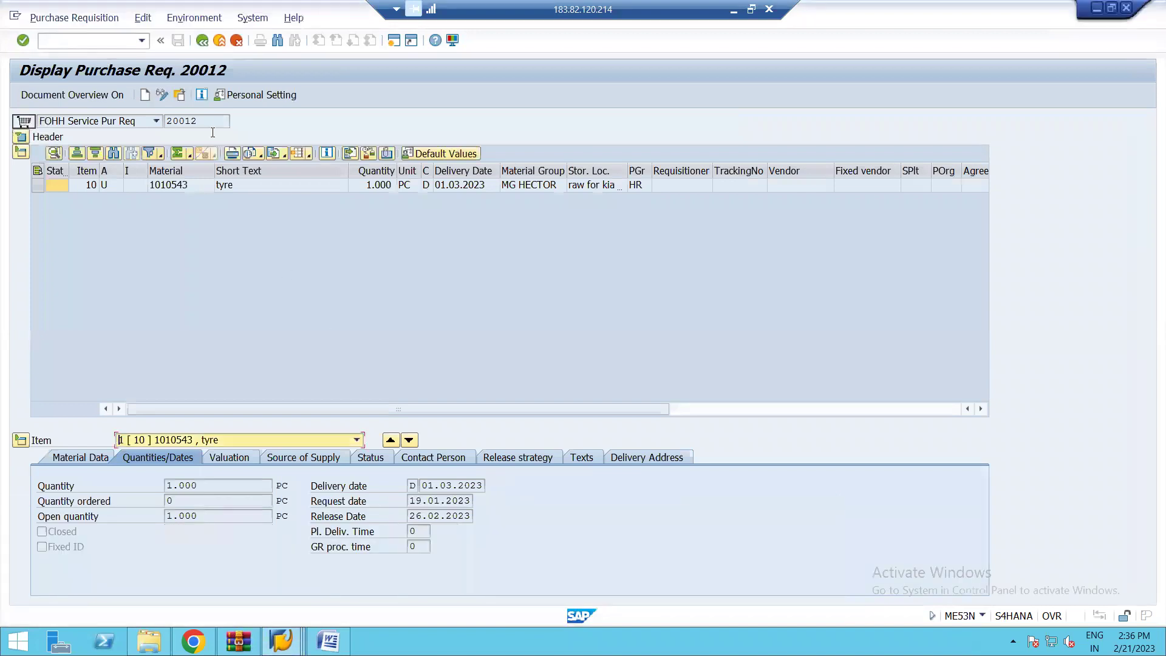
left_click(177, 94)
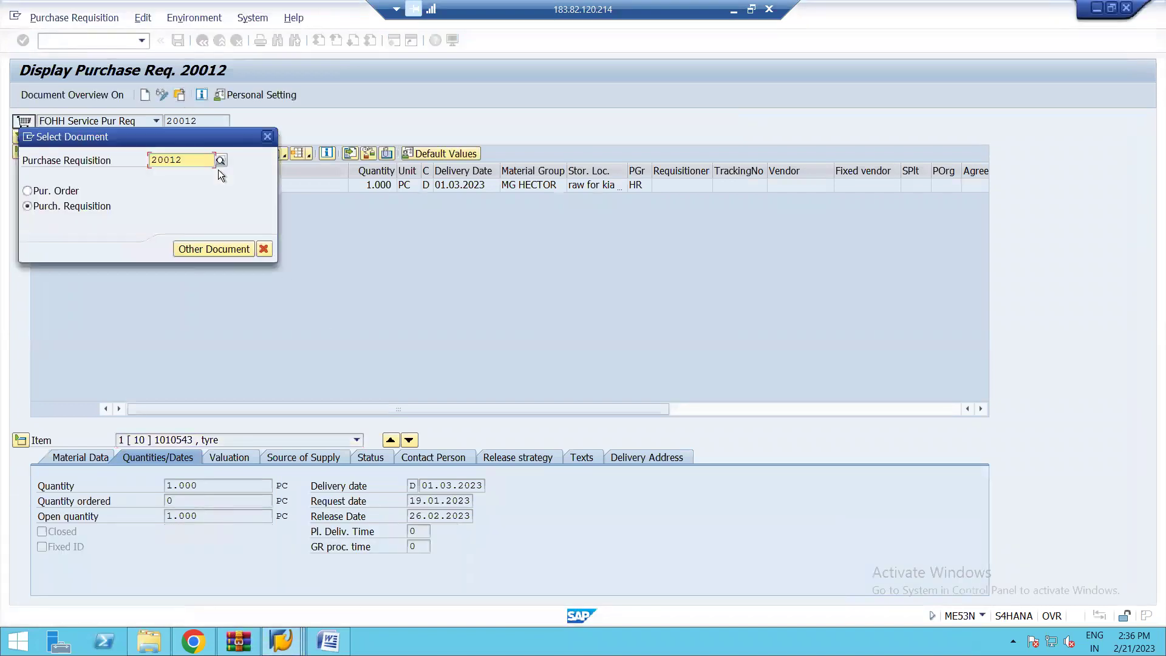
key("Delete")
key("Delete")
key("Delete")
type("Today's To")
key("BackSpace")
key("BackSpace")
key("BackSpace")
key("BackSpace")
key("BackSpace")
key("BackSpace")
key("BackSpace")
key("BackSpace")
key("BackSpace")
key("BackSpace")
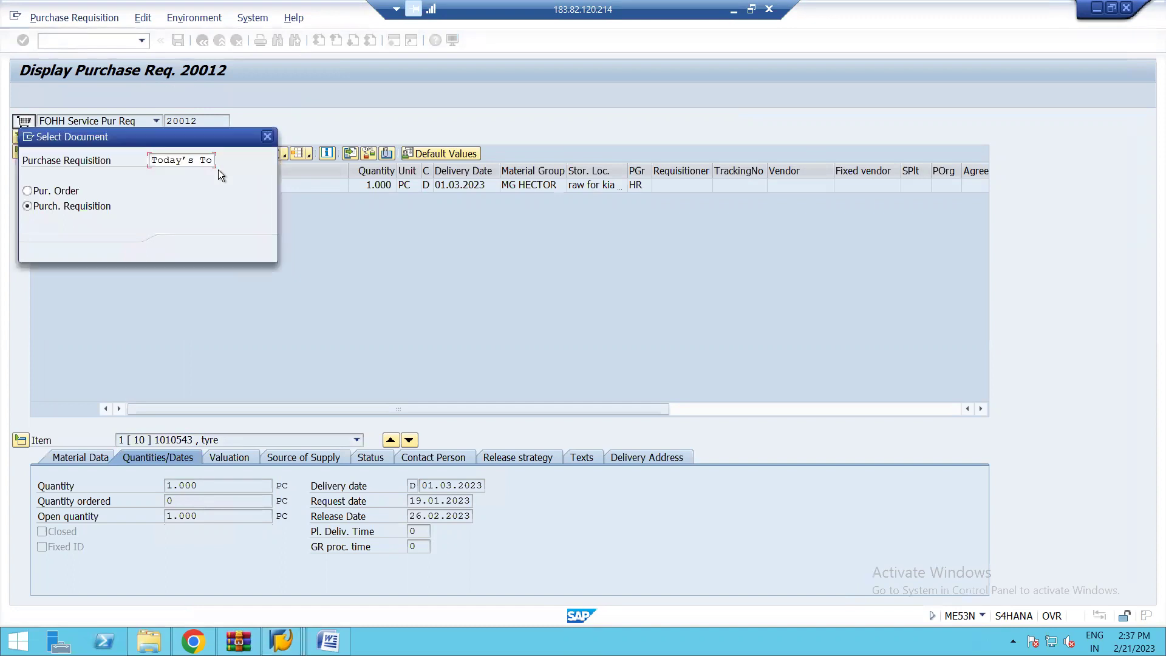
key("alt+Tab")
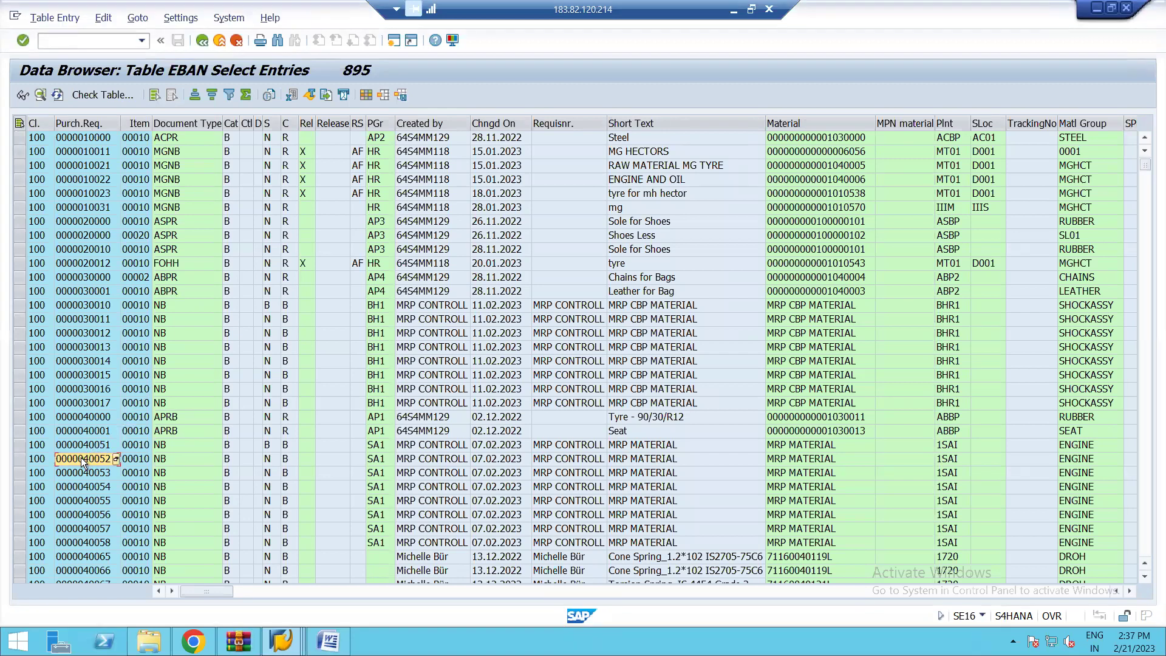
double_click(96, 459)
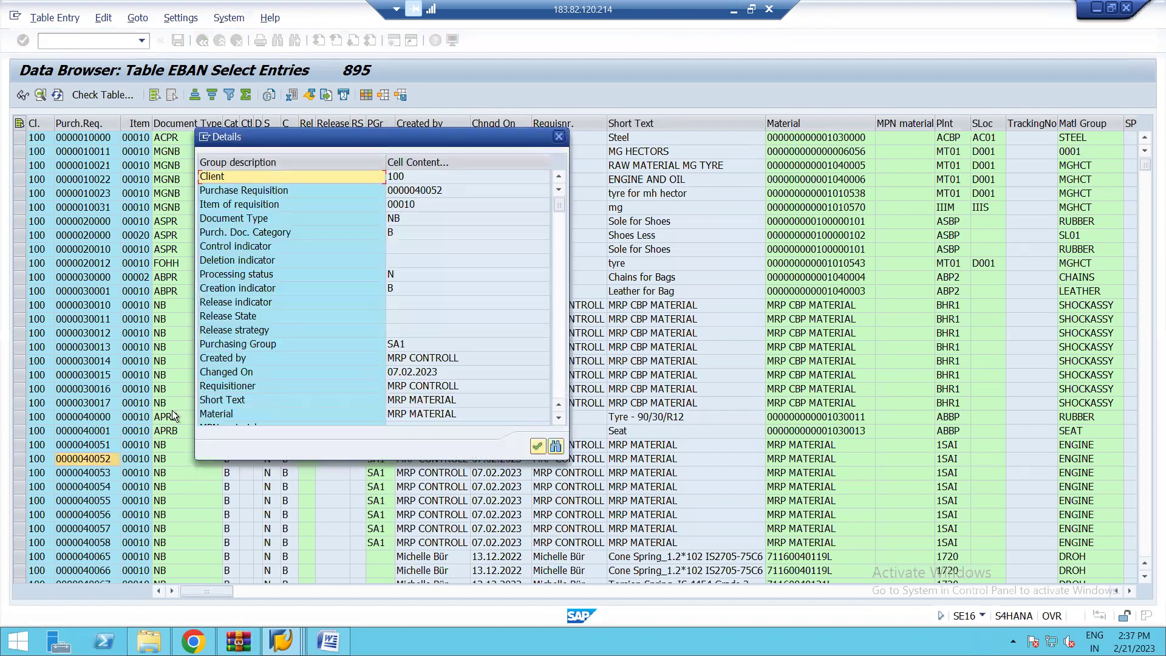
left_click(559, 136)
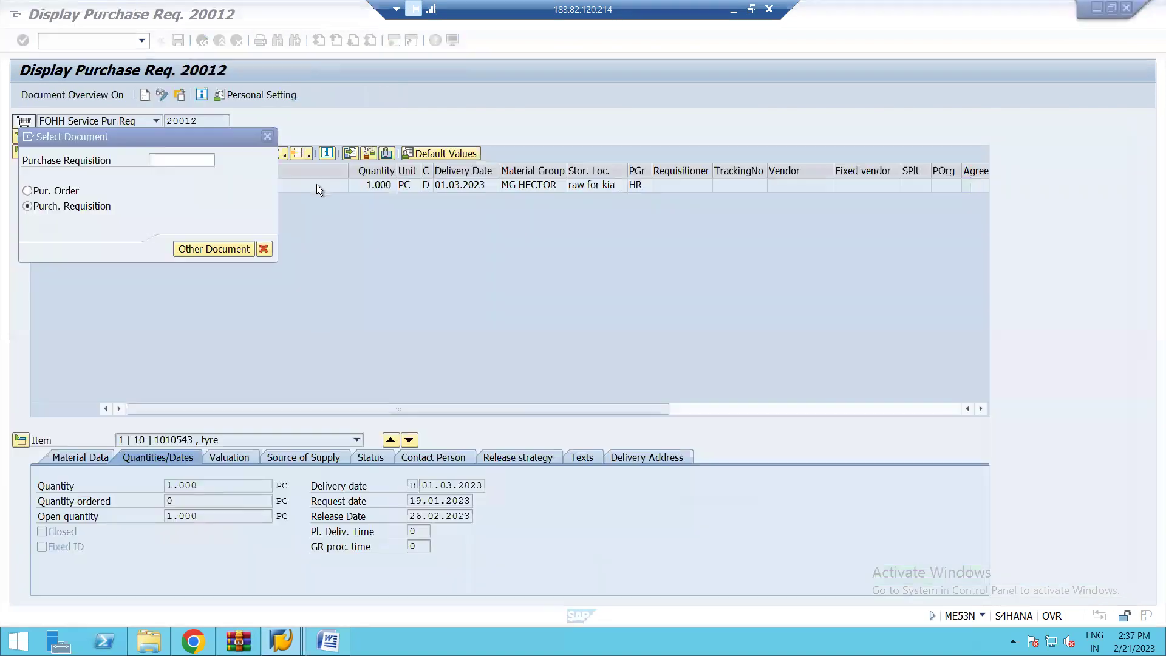
- Display purchase requisition 40052 in ME53N
left_click(163, 160)
type("40052")
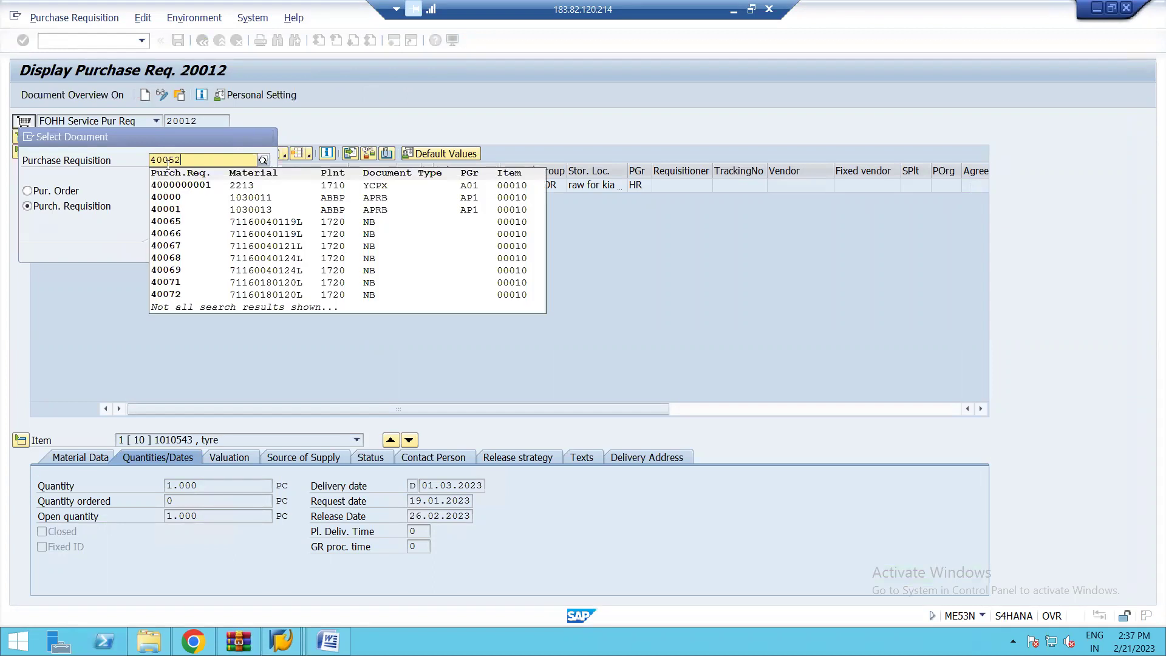
left_click(177, 187)
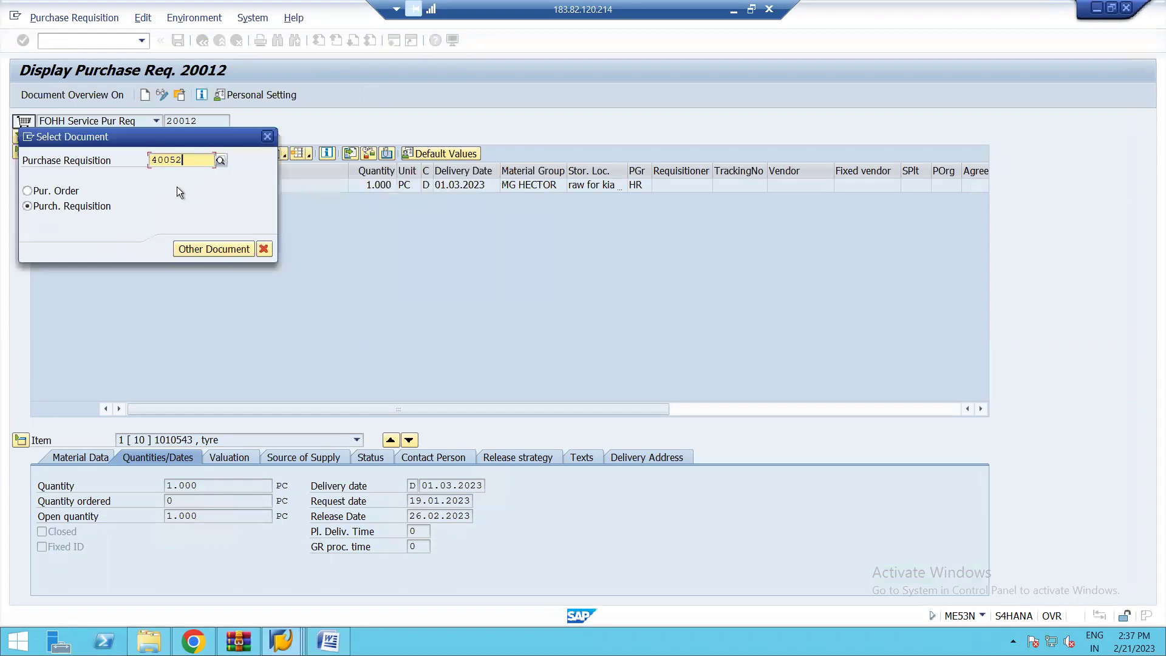
left_click(188, 249)
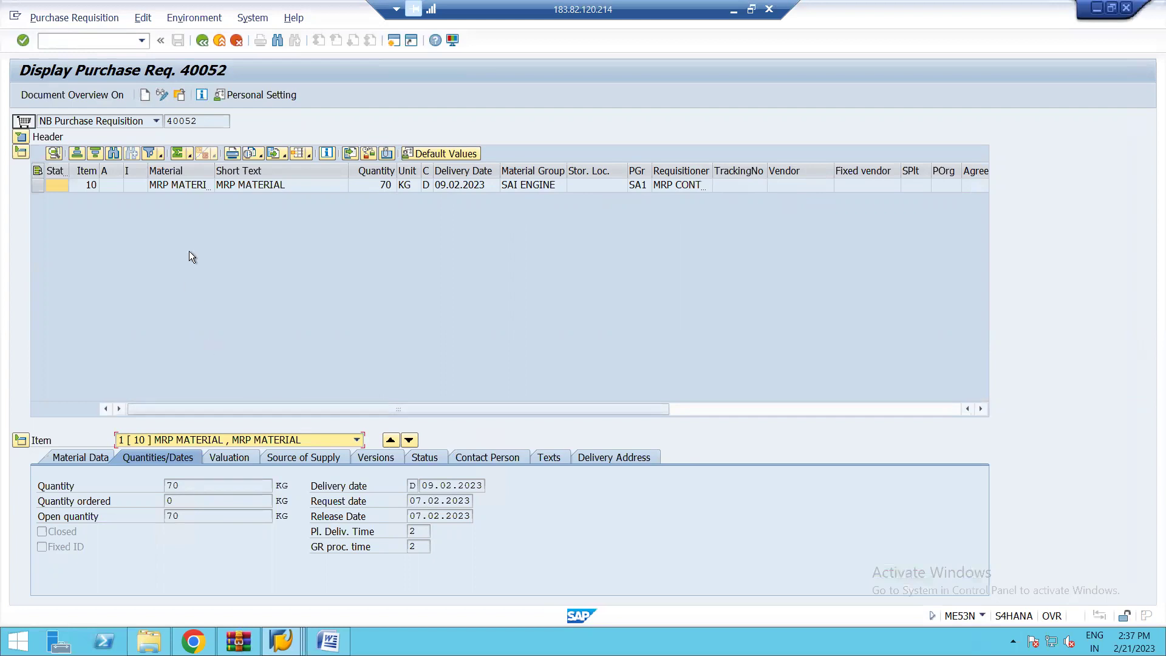
- Select requisition number 40052 in the ME53N display header
left_click(328, 640)
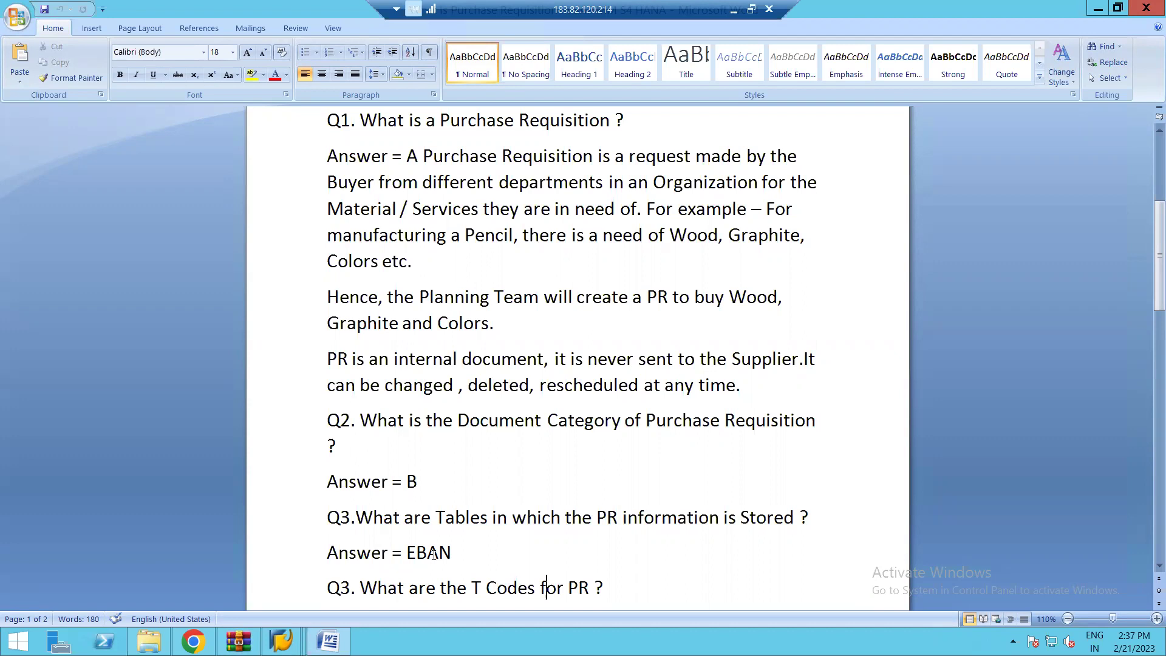
key("alt+Tab")
left_click_drag(206, 124, 159, 122)
left_click(158, 121)
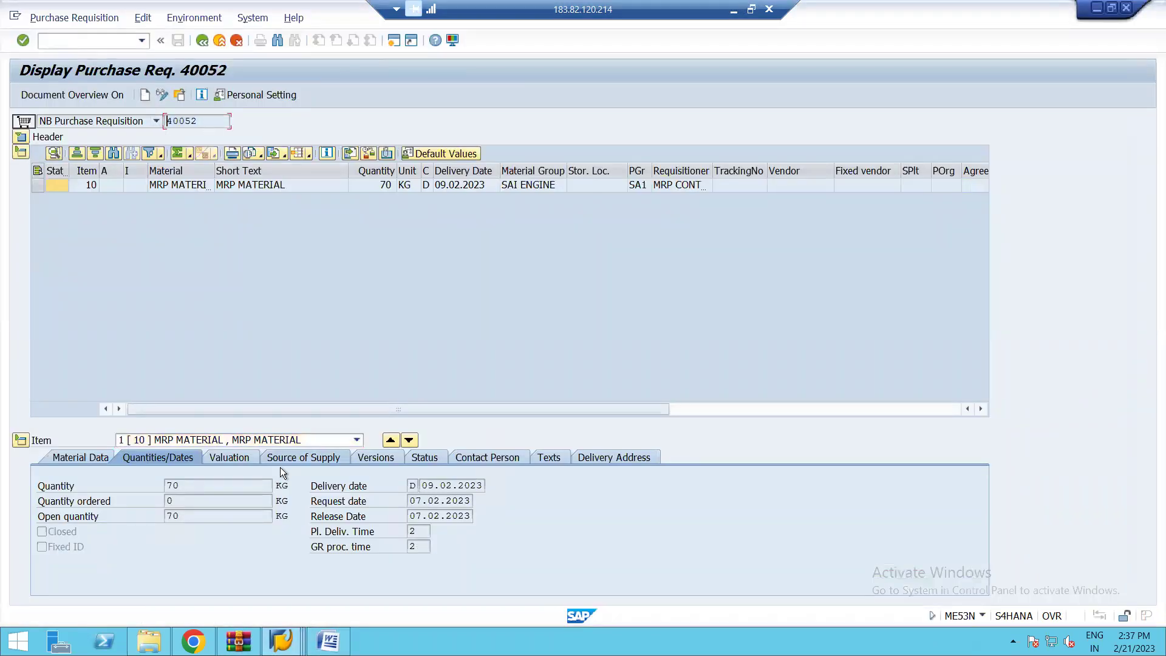
left_click(281, 640)
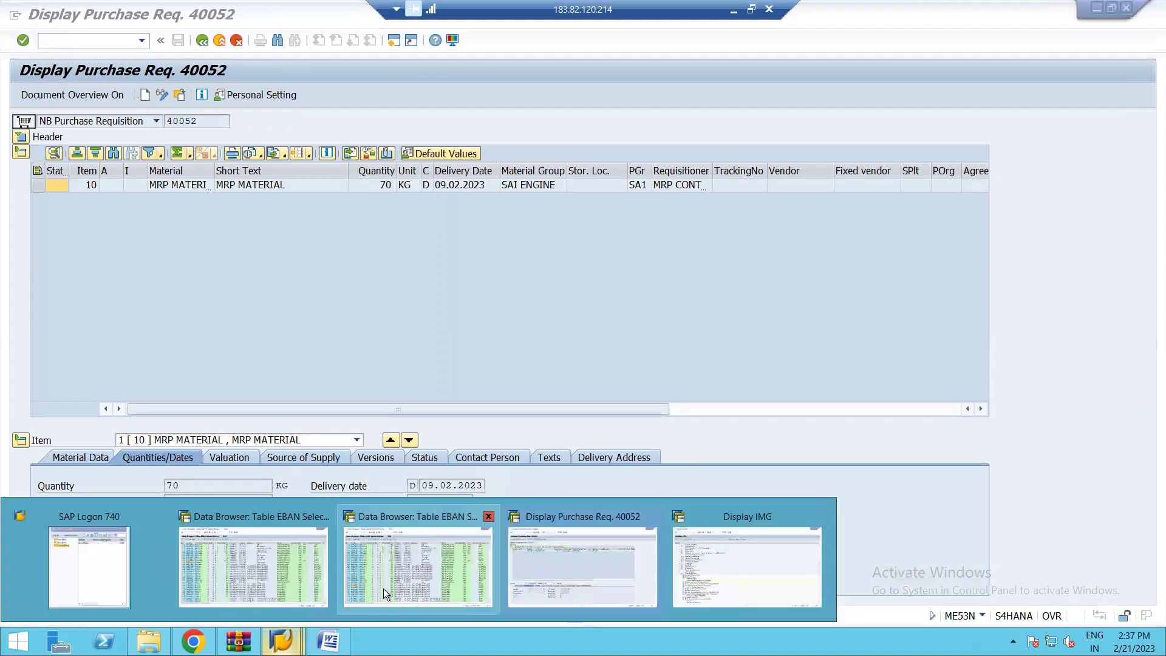
- Filter EBAN by Purchase Req. 40052 and execute to list its single entry
mouse_move(414, 559)
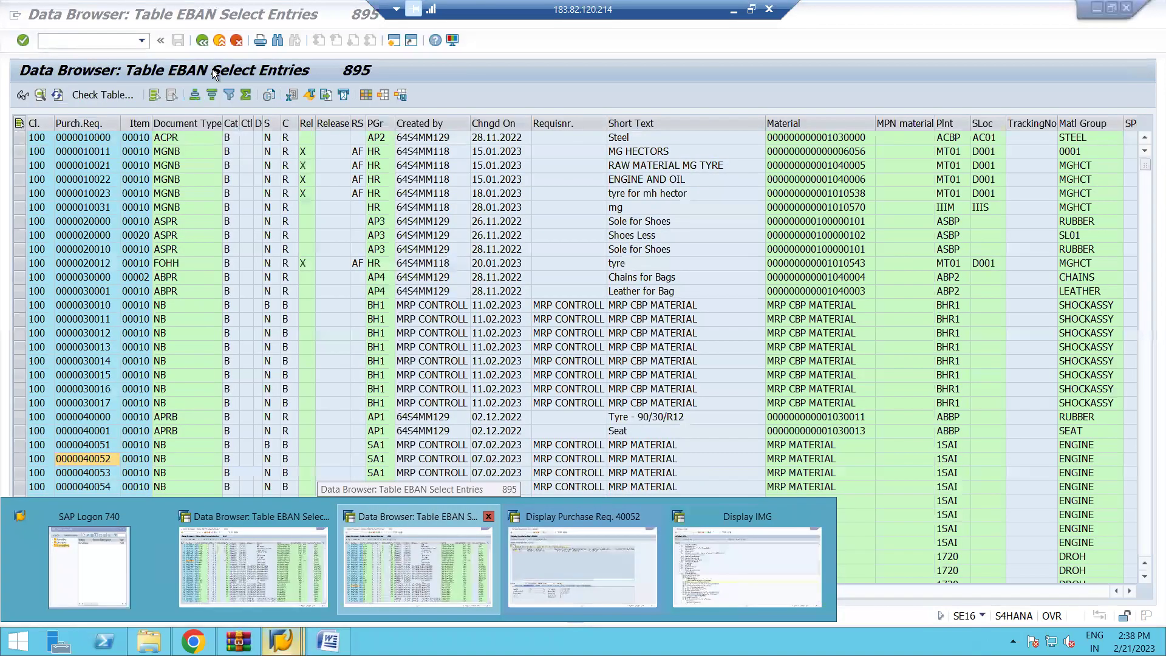
left_click(202, 40)
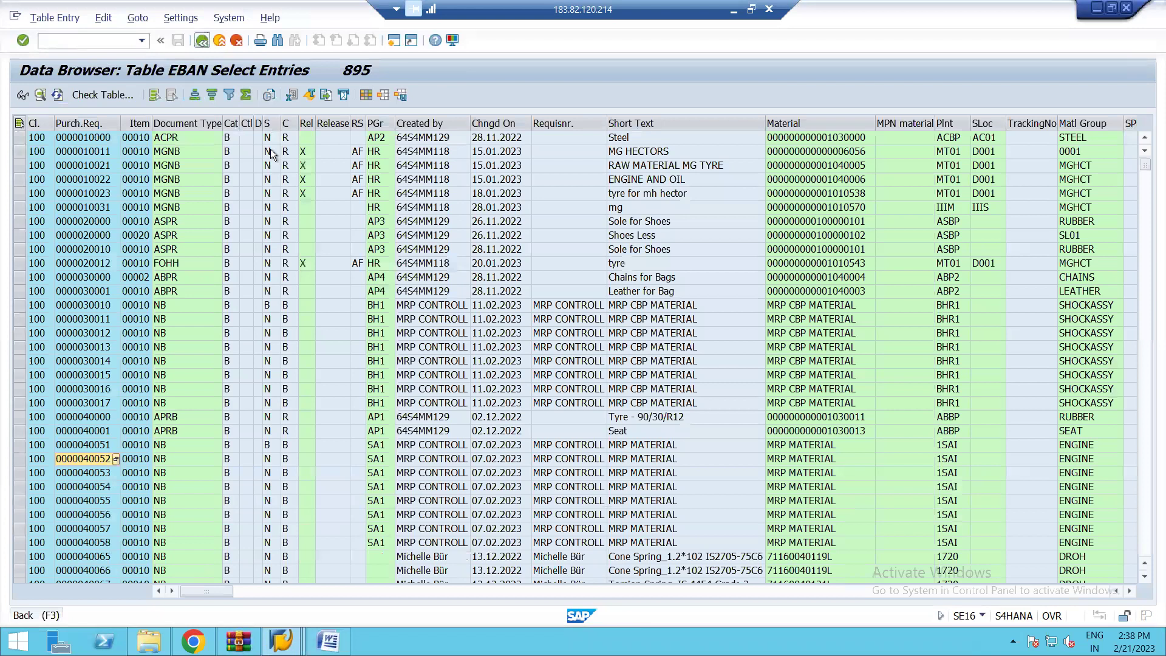
type("40052")
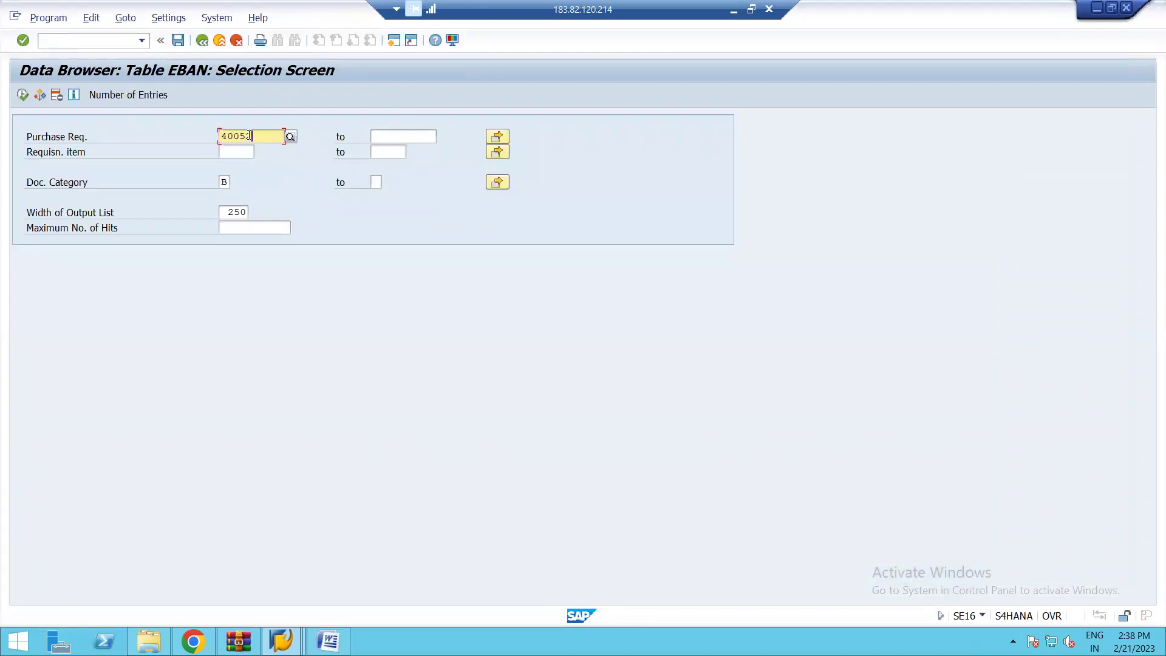
left_click(24, 96)
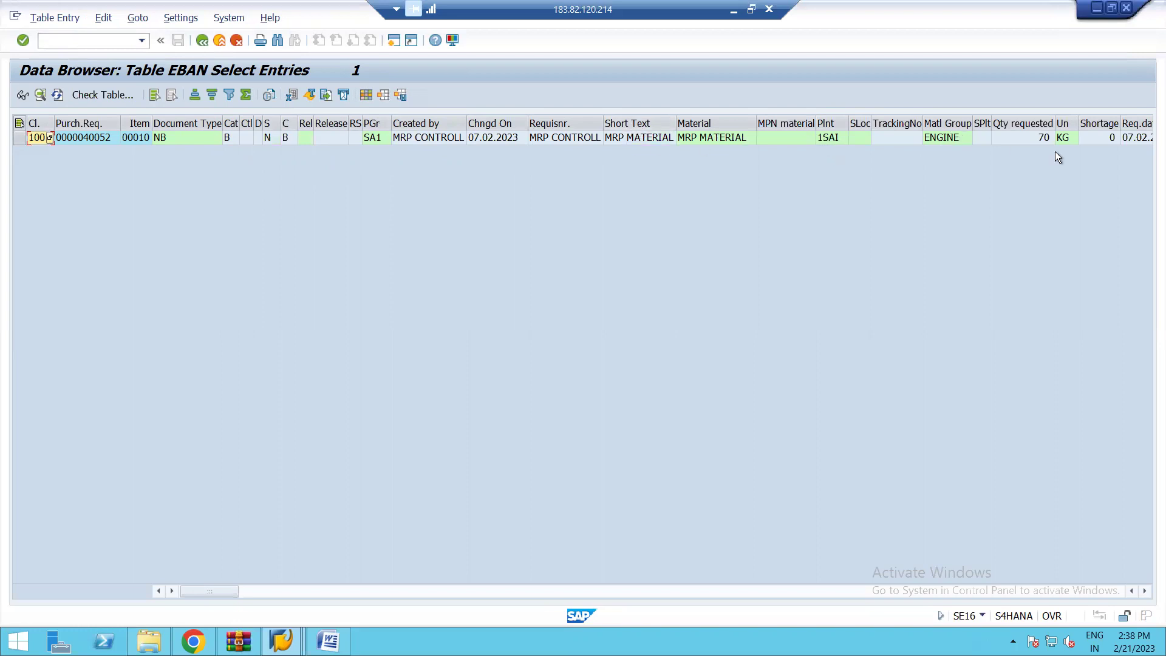
left_click(1144, 591)
left_click(1145, 590)
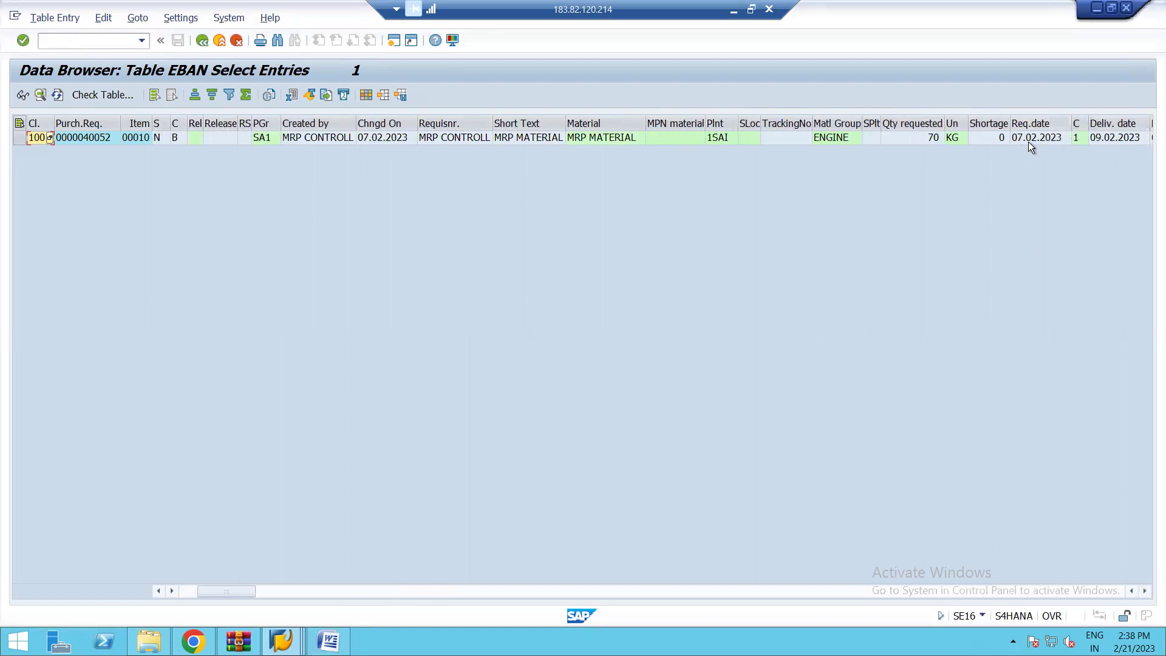
- Compare against requisition 40052's request date 07.02.2023 in ME53N
mouse_move(281, 641)
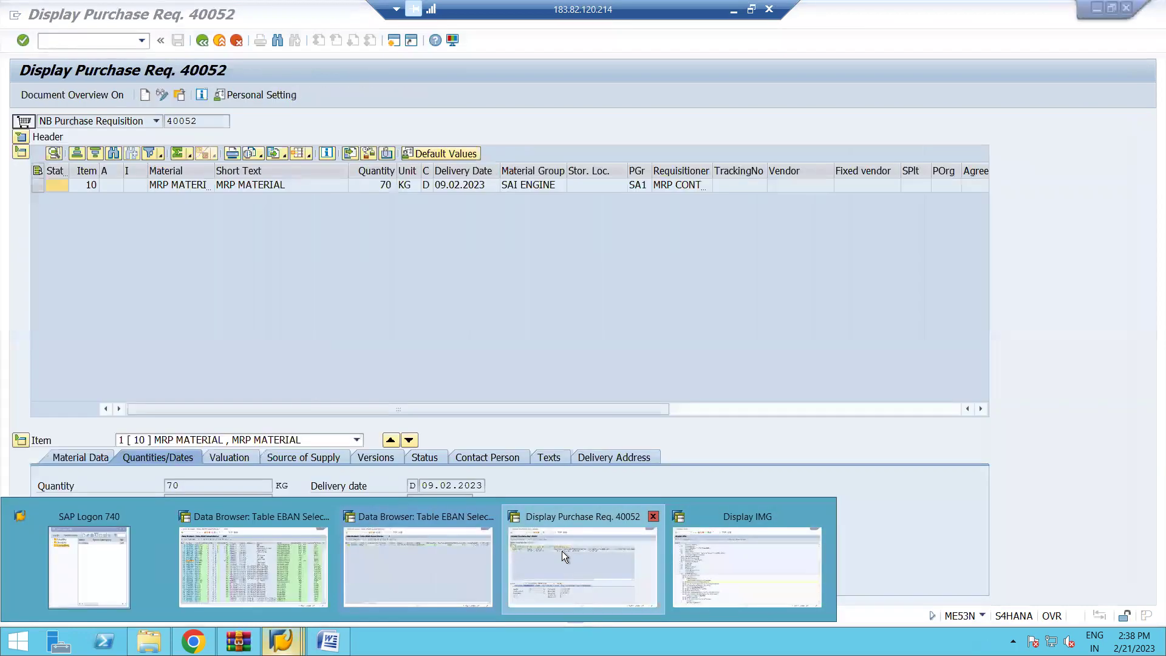
left_click(562, 551)
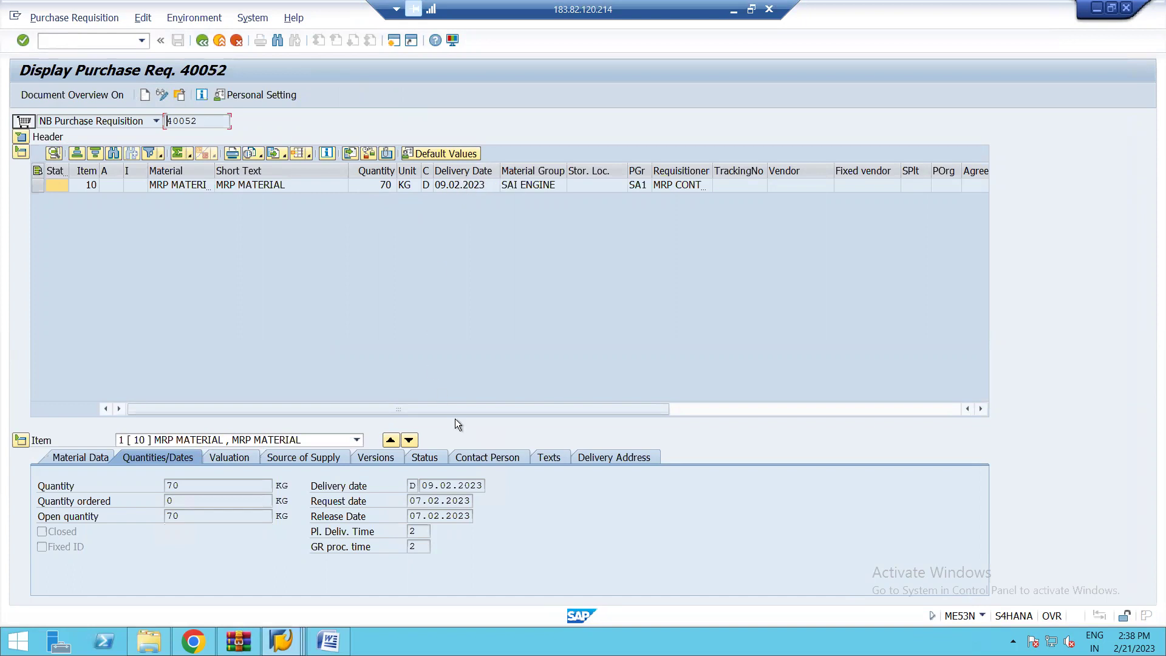
left_click(428, 499)
left_click(328, 641)
- Renumber the T Codes question from Q3 to Q4
left_click(459, 549)
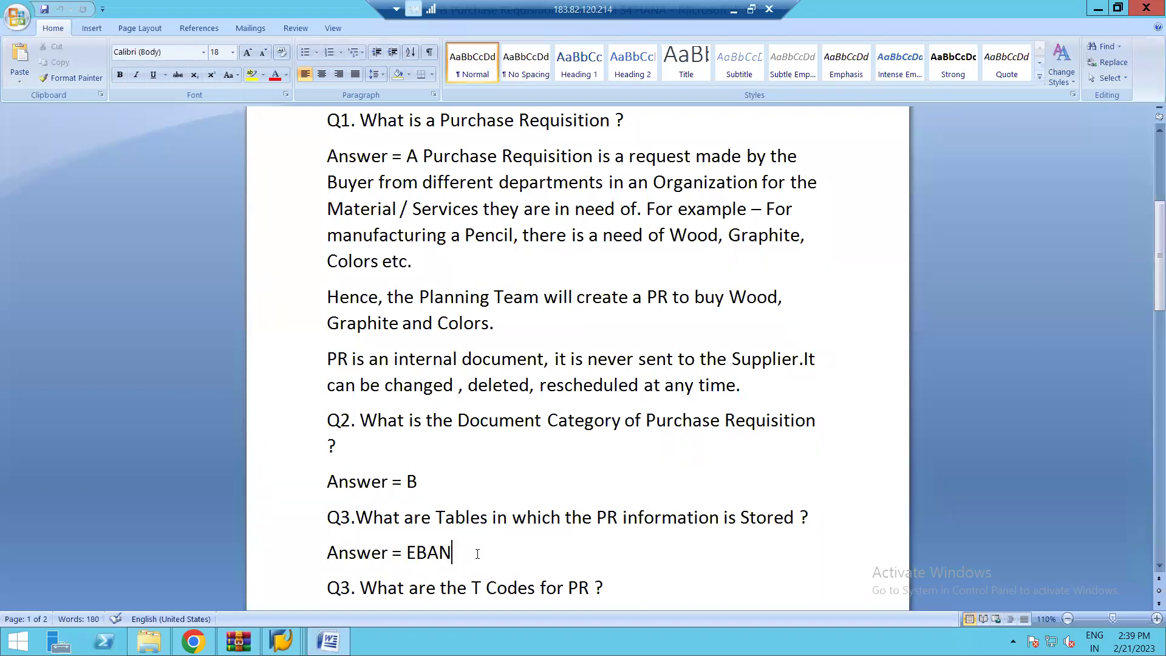
key("Down")
key("Down")
key("Down")
key("Down")
key("Down")
key("Down")
key("Down")
key("Down")
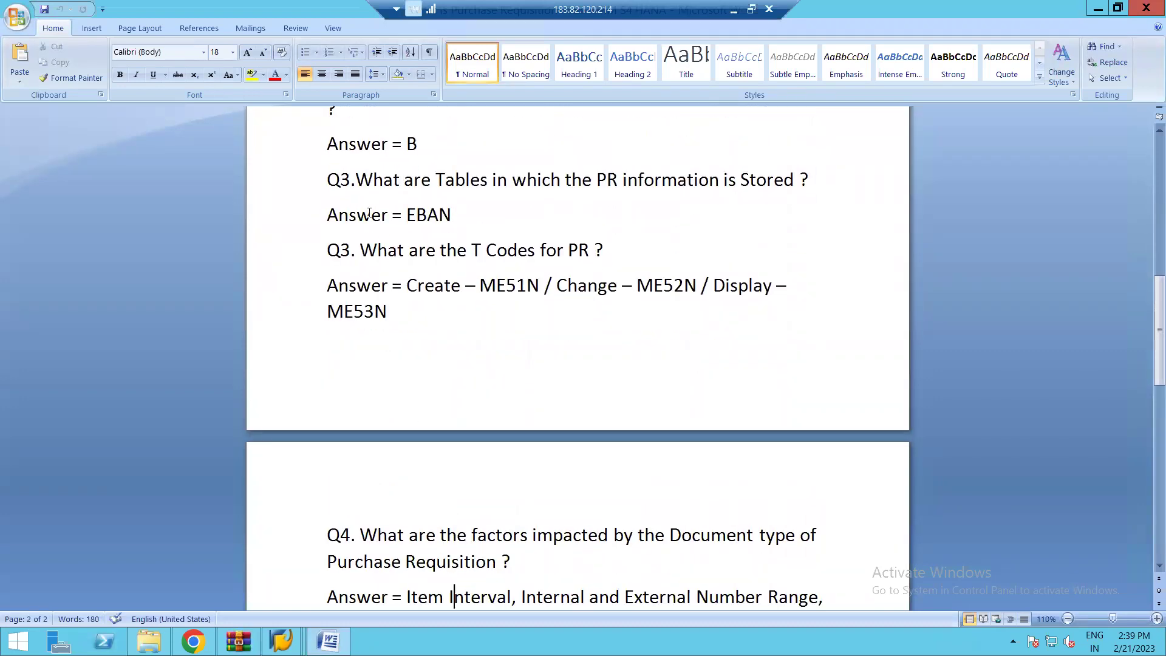
left_click(351, 250)
key("BackSpace")
type("4")
- Renumber the document-type factors question from Q4 to Q5
left_click(353, 534)
key("BackSpace")
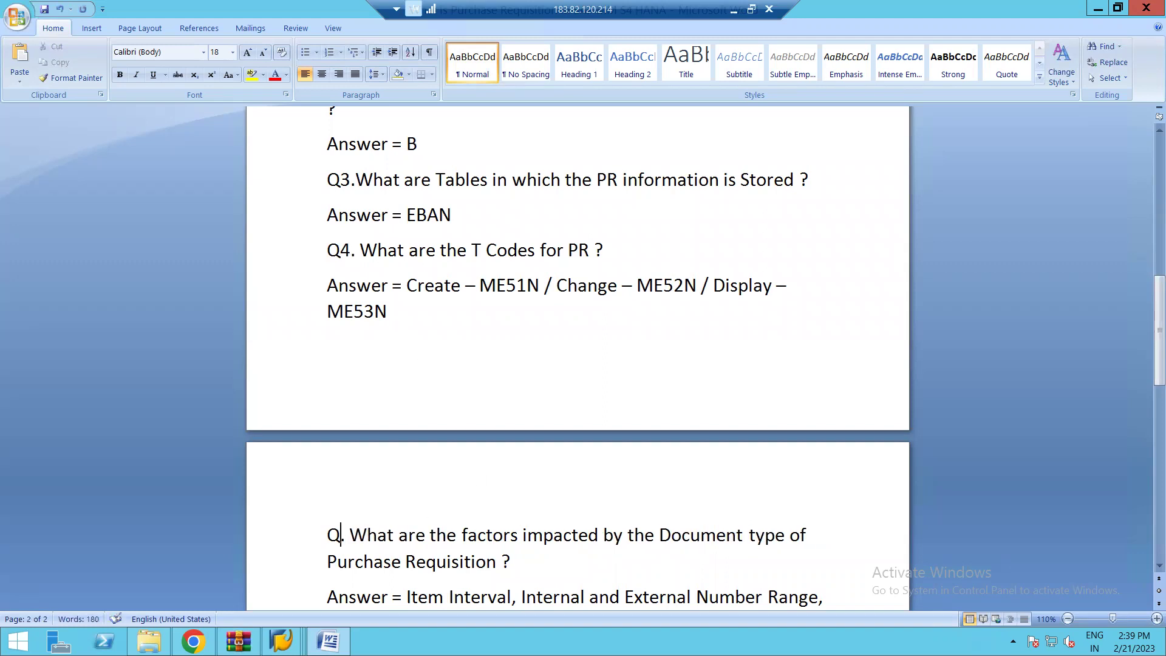
type("5")
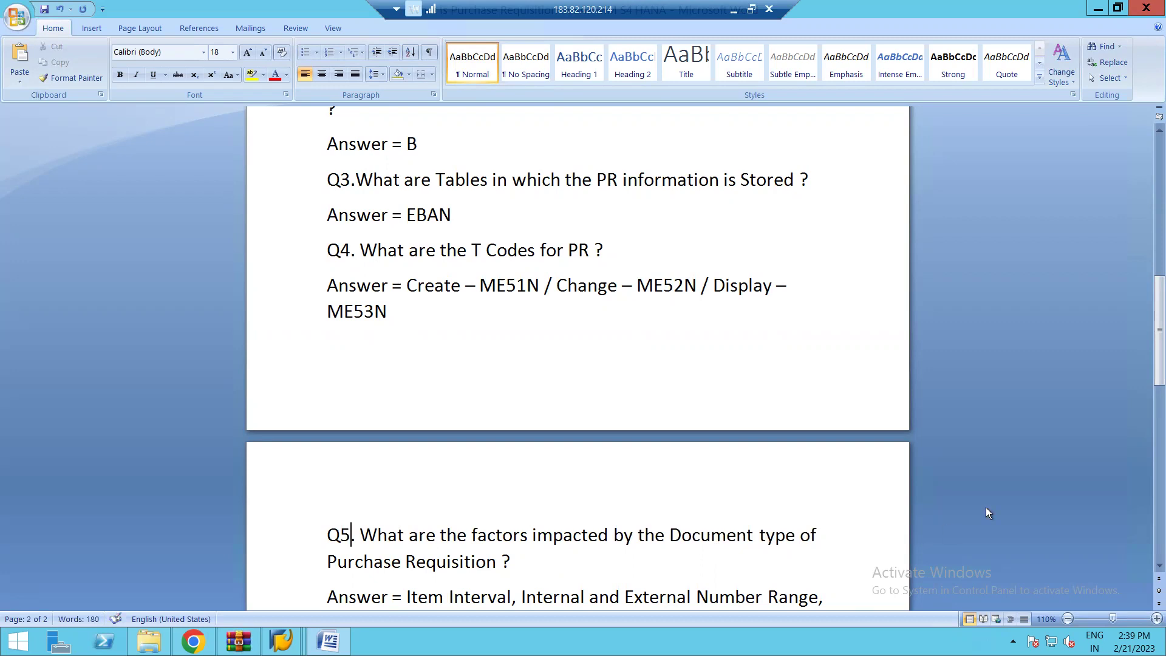
left_click(1151, 564)
left_click(1158, 565)
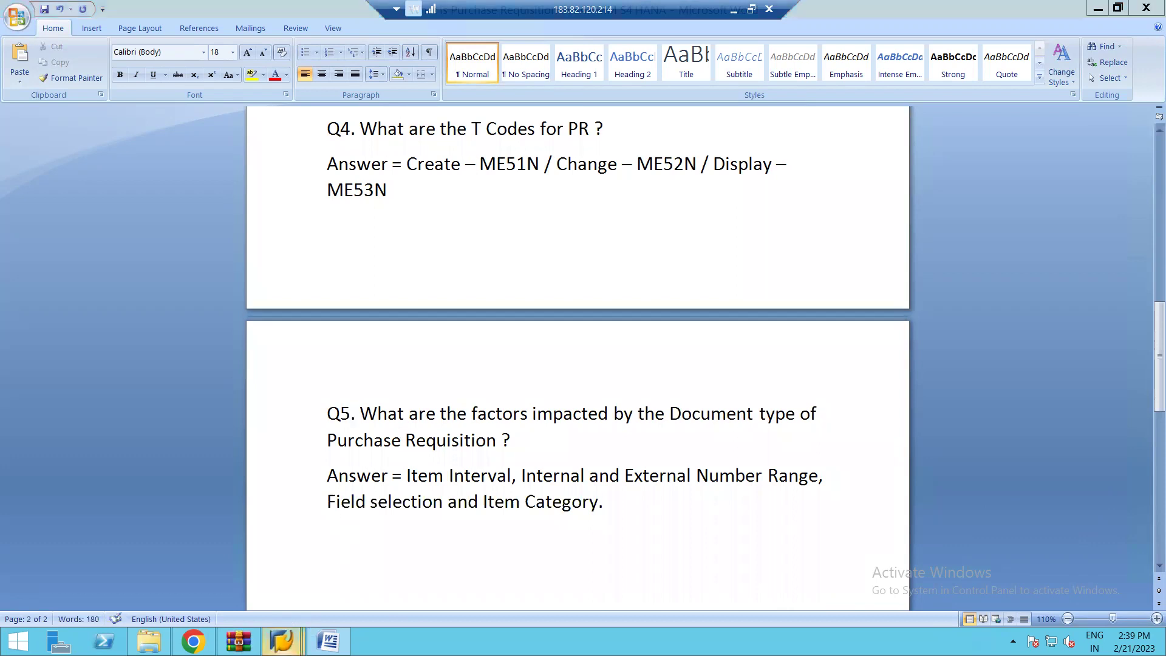
mouse_move(281, 641)
left_click(546, 562)
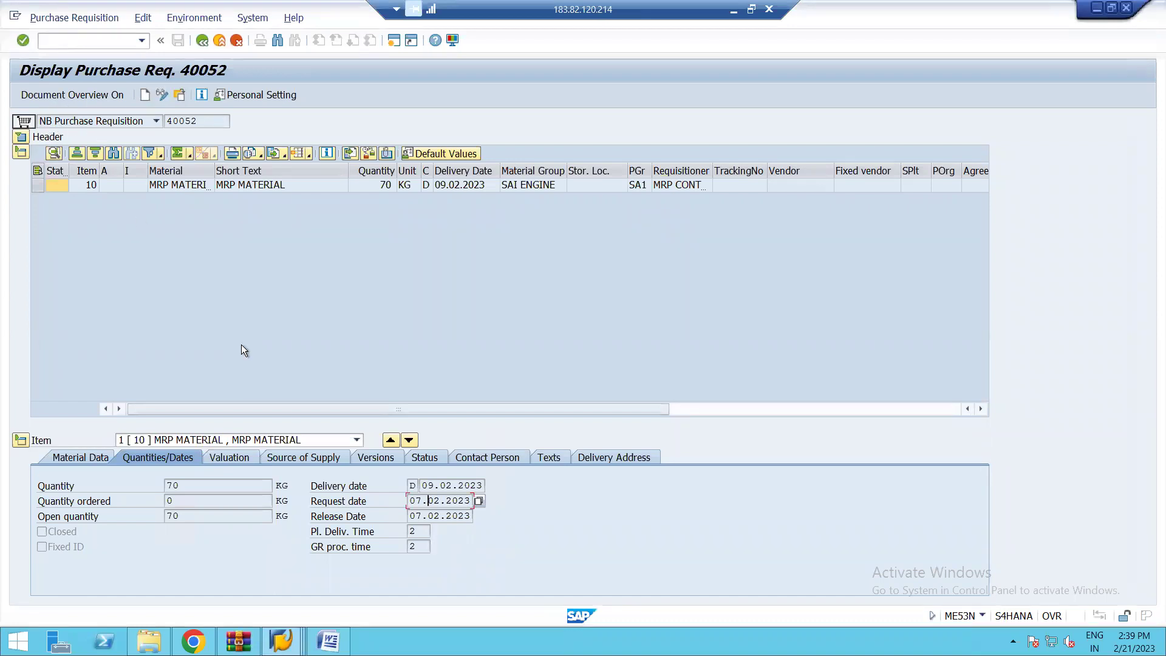
- Return to SAP Easy Access and launch SPRO from recent transactions
mouse_move(281, 641)
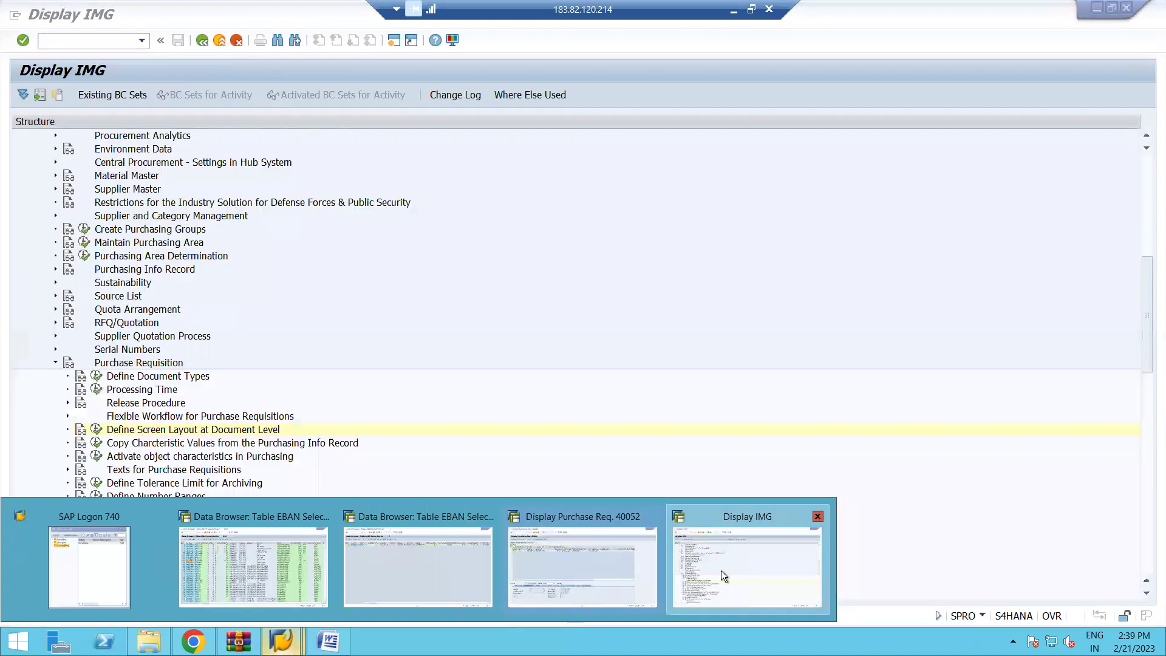
left_click(720, 570)
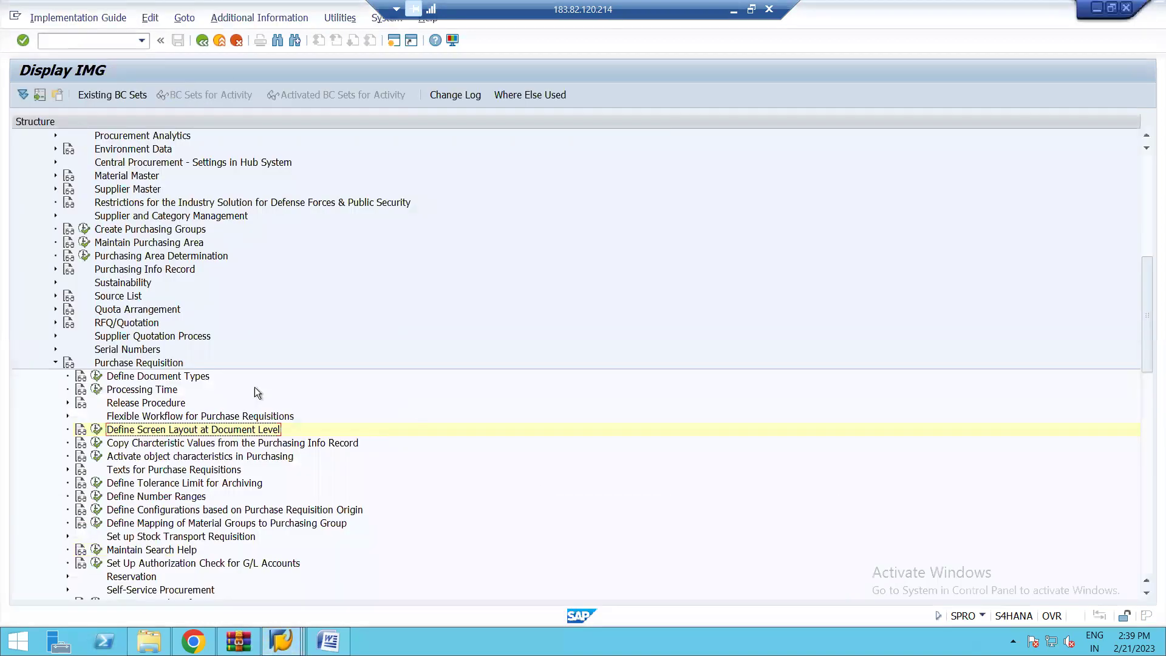
left_click(202, 41)
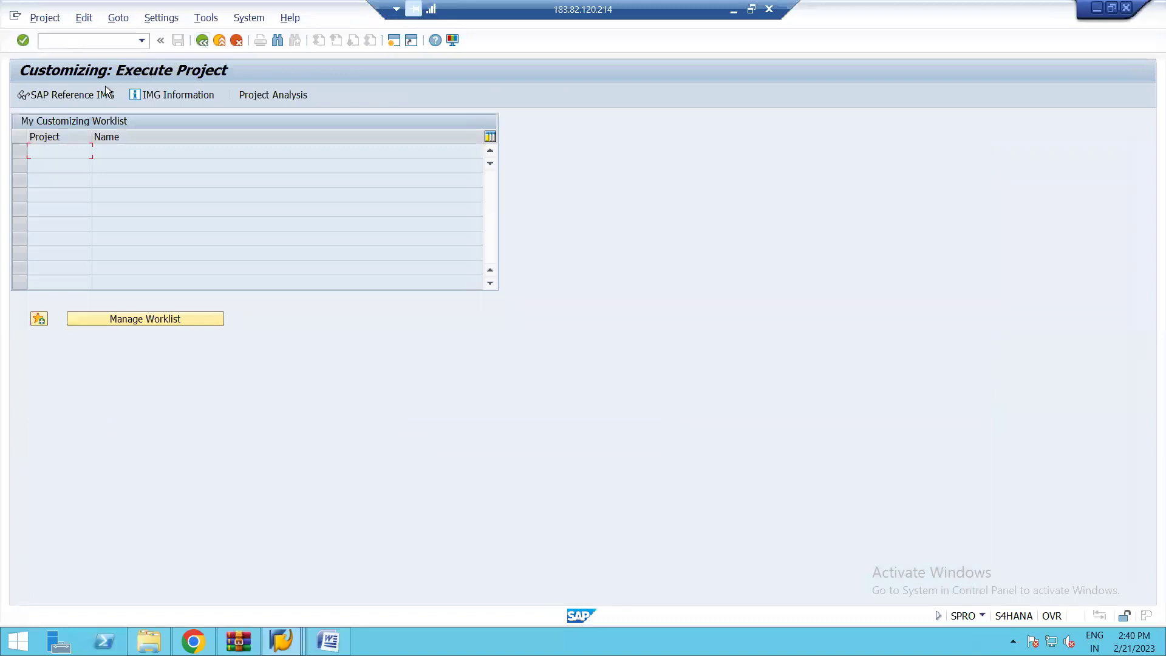
left_click(202, 42)
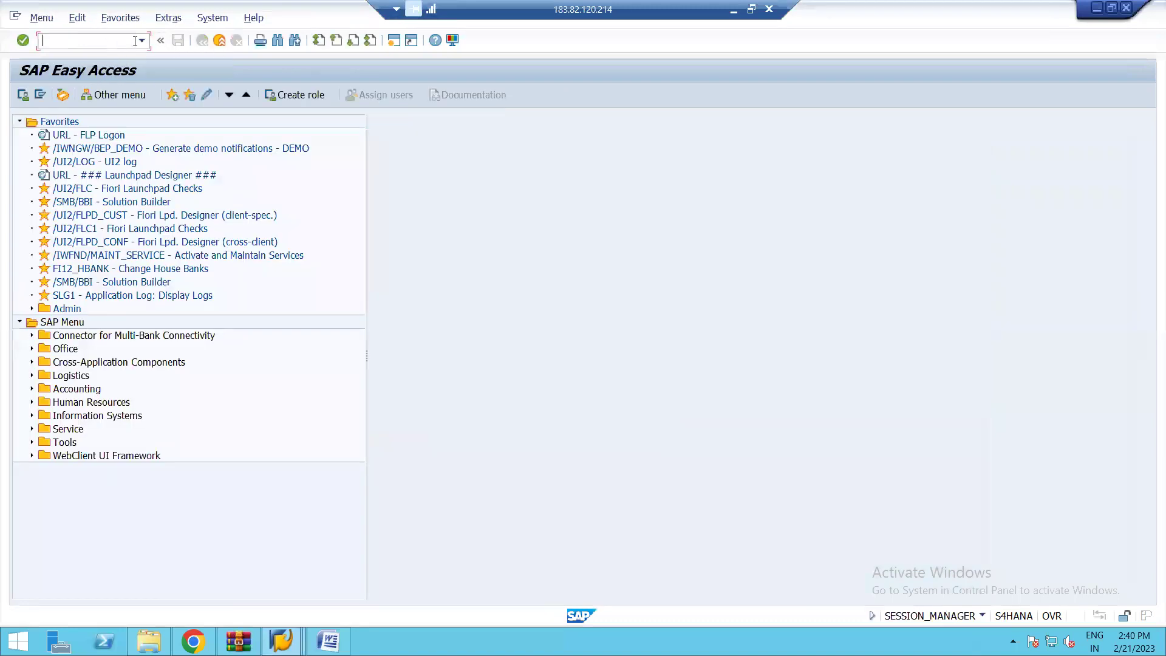
left_click(141, 40)
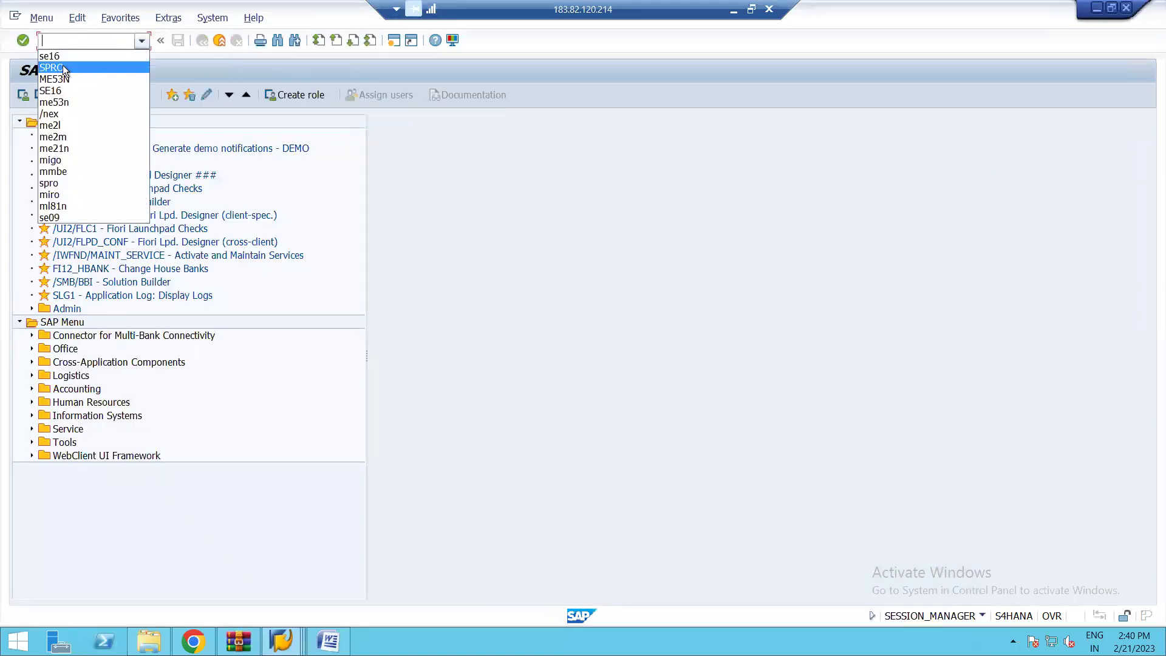
left_click(63, 66)
- Open Define Document Types under Materials Management > Purchasing > Purchase Requisition
left_click(63, 94)
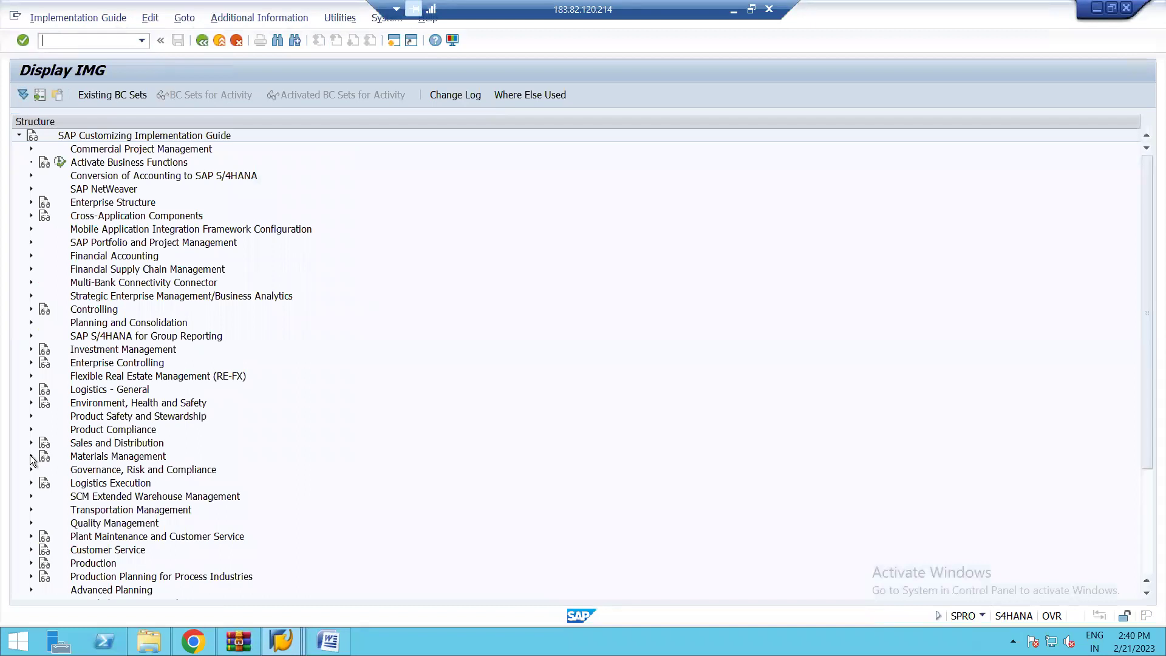
left_click(31, 456)
left_click(43, 497)
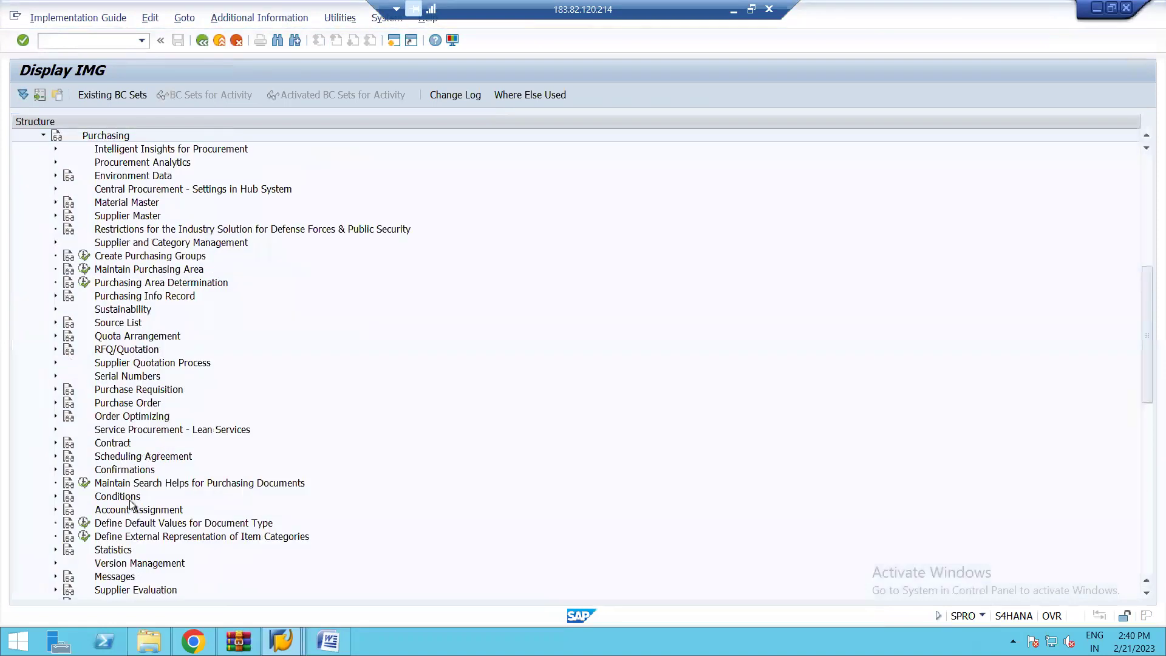
left_click(54, 389)
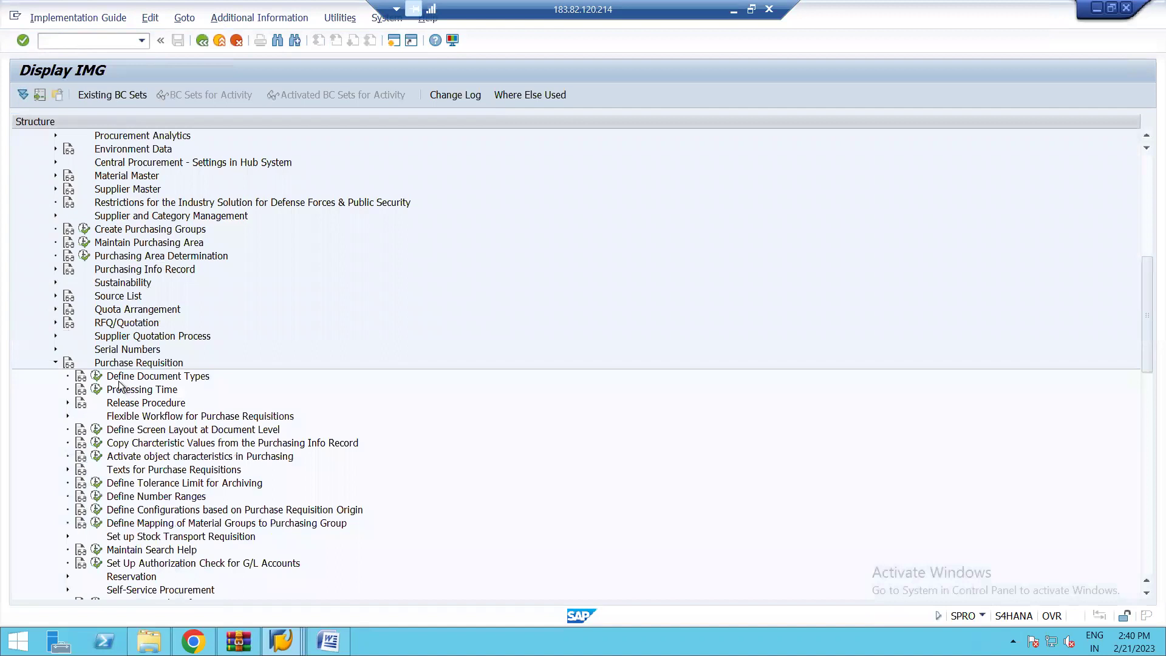
left_click(96, 377)
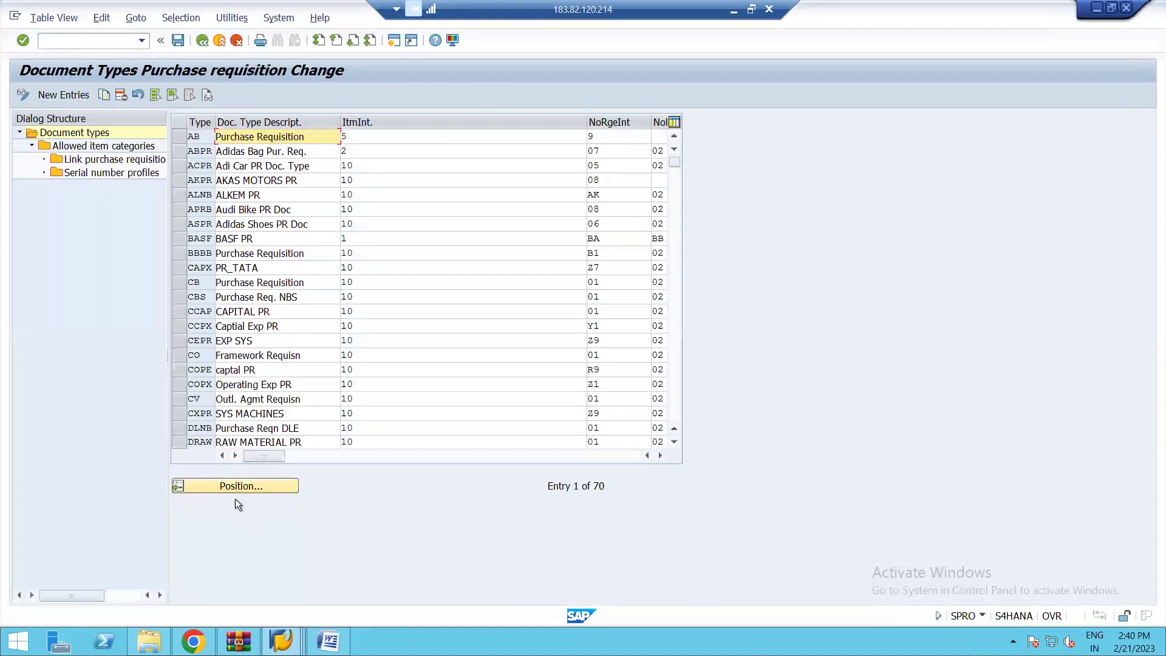
- Jump to document type NB and resize columns to reveal its settings
left_click(227, 487)
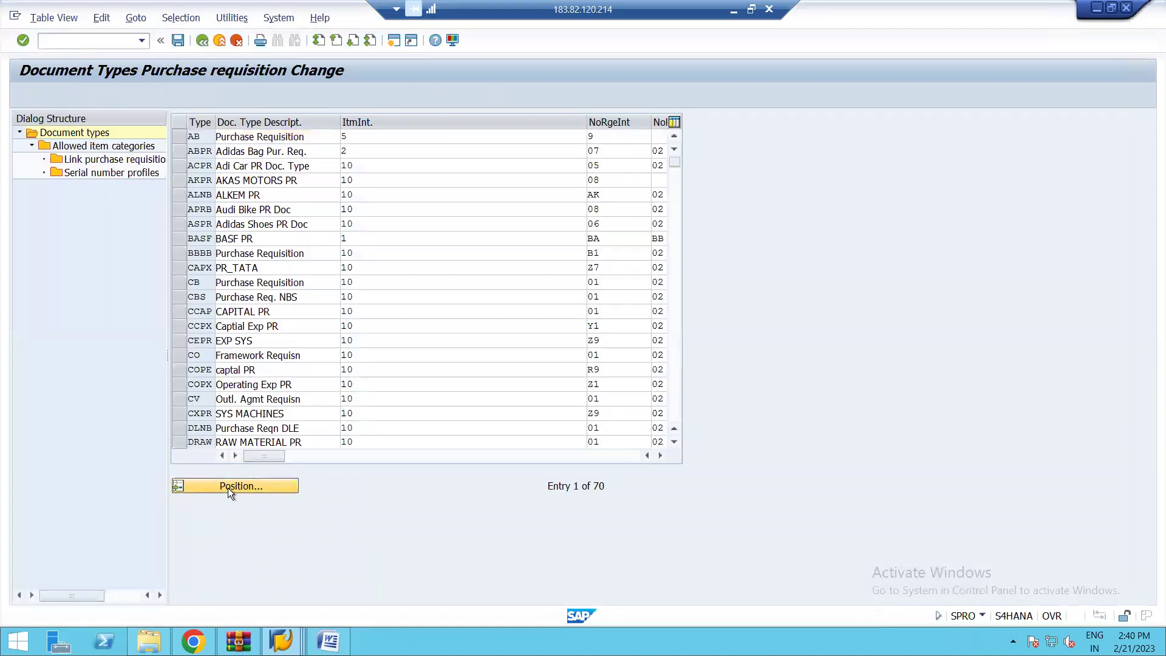
left_click(180, 232)
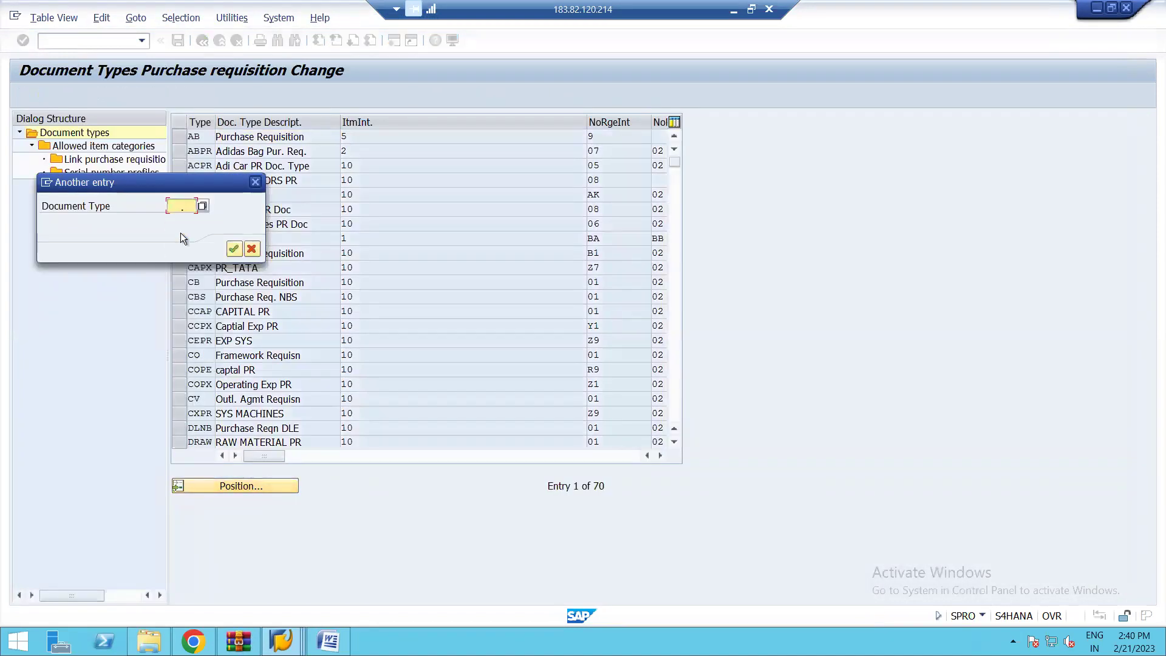
key("Return")
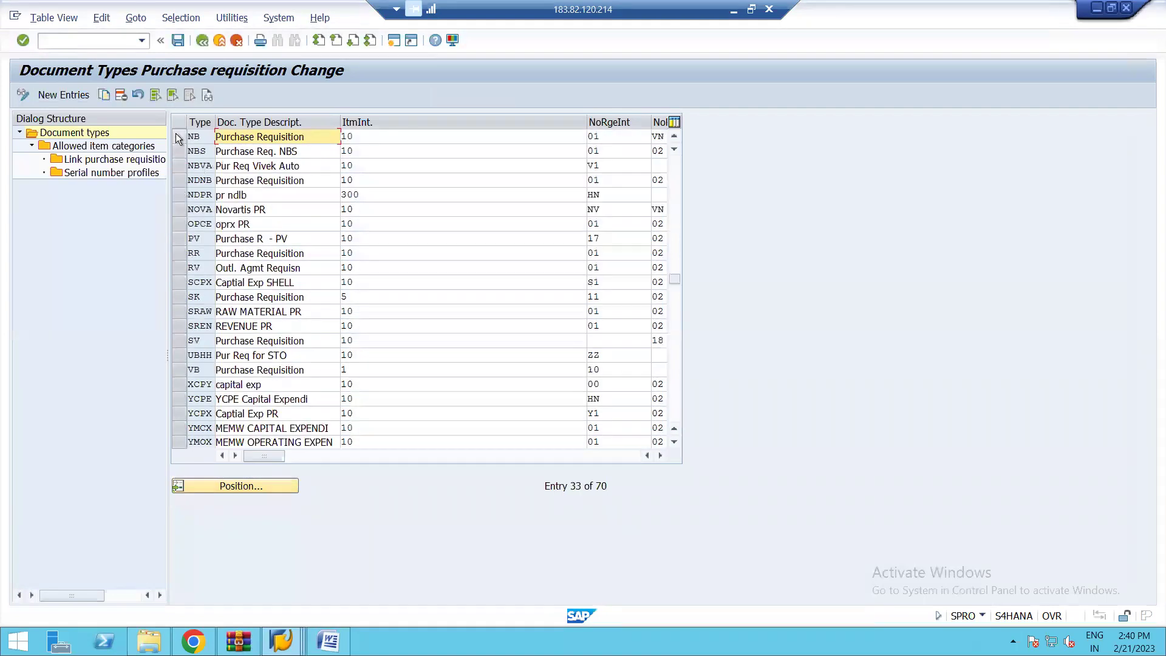
left_click(177, 136)
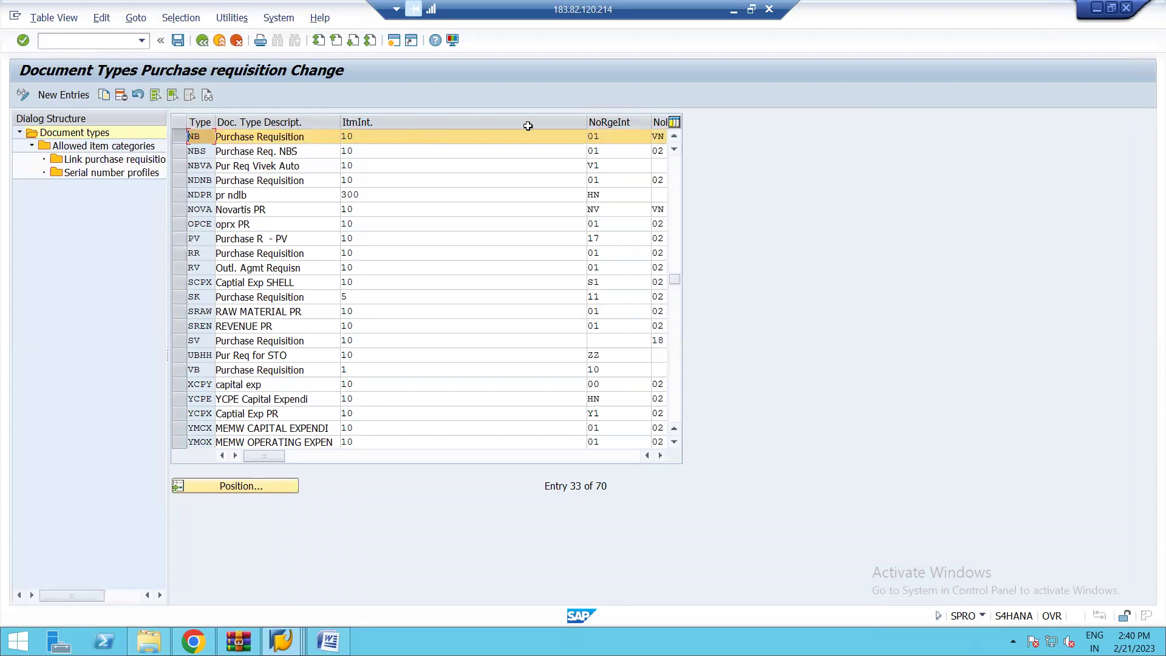
left_click_drag(585, 121, 403, 151)
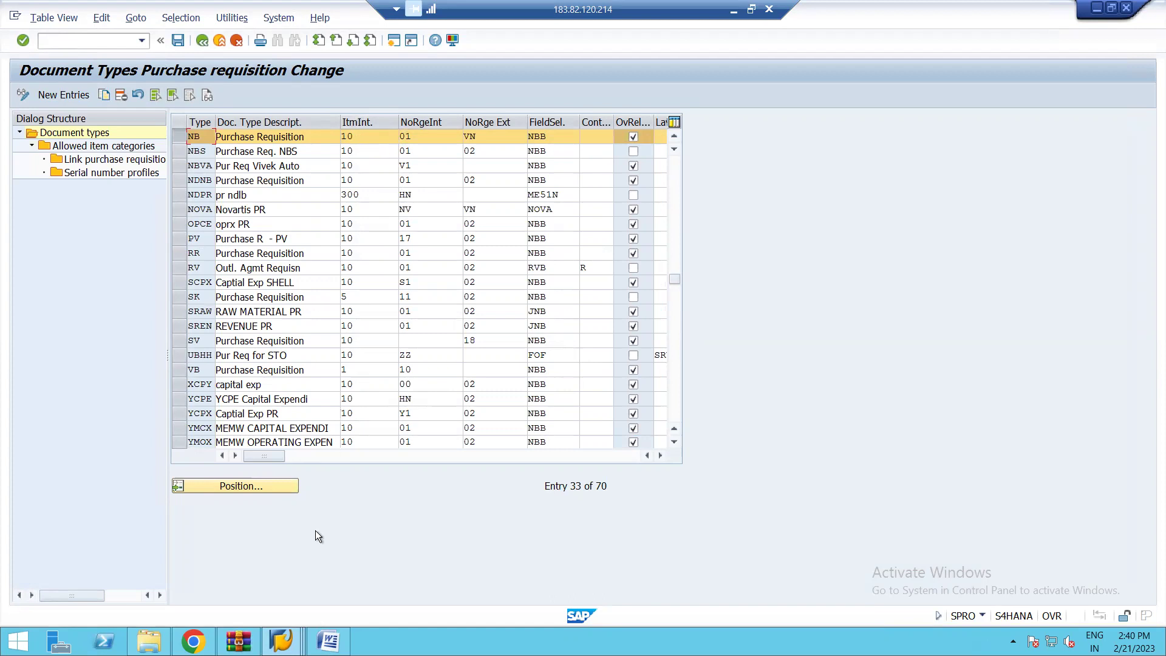
- Confirm requisition 40052 is type NB in ME53N, then return to the table
left_click(280, 640)
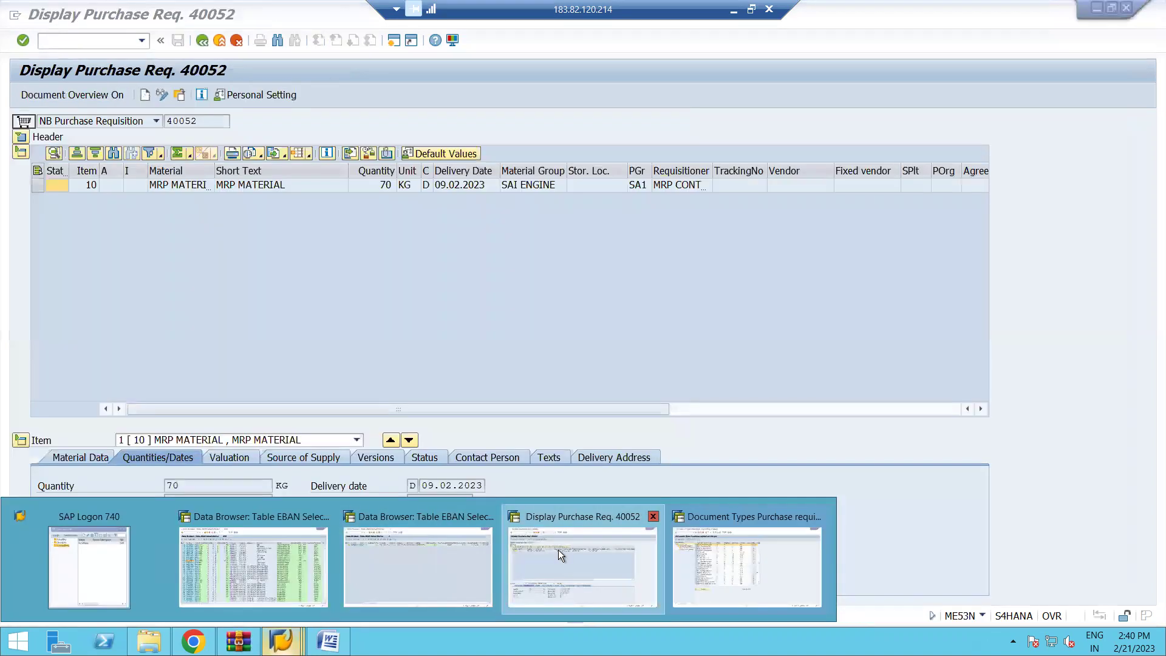
left_click(559, 548)
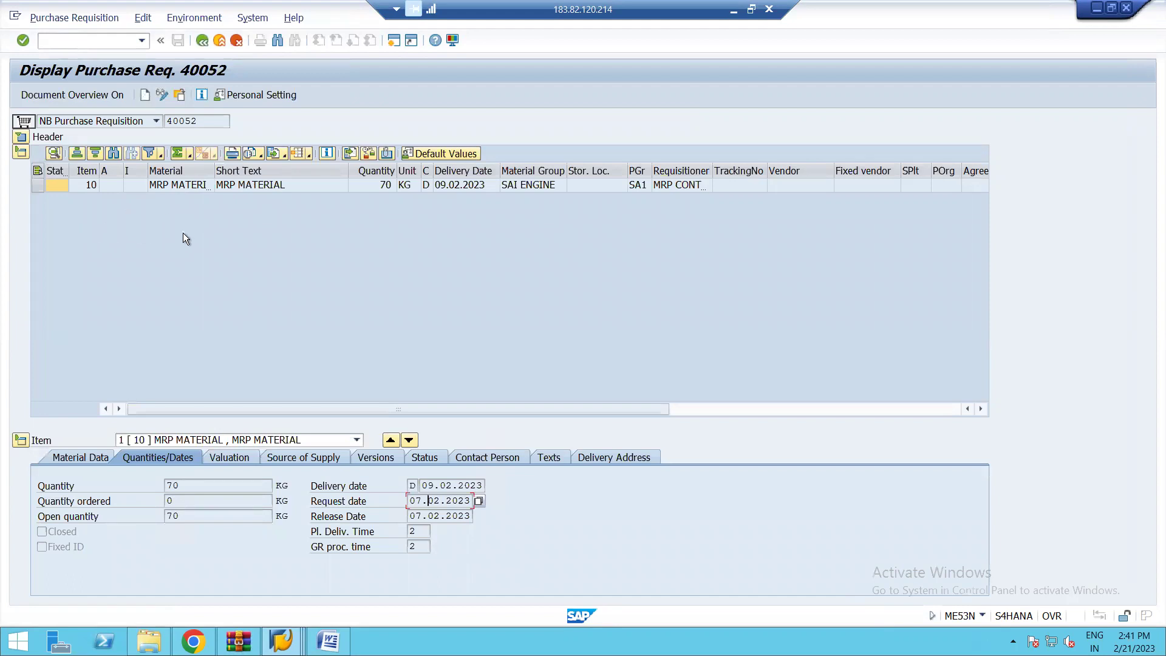
key("alt+Tab")
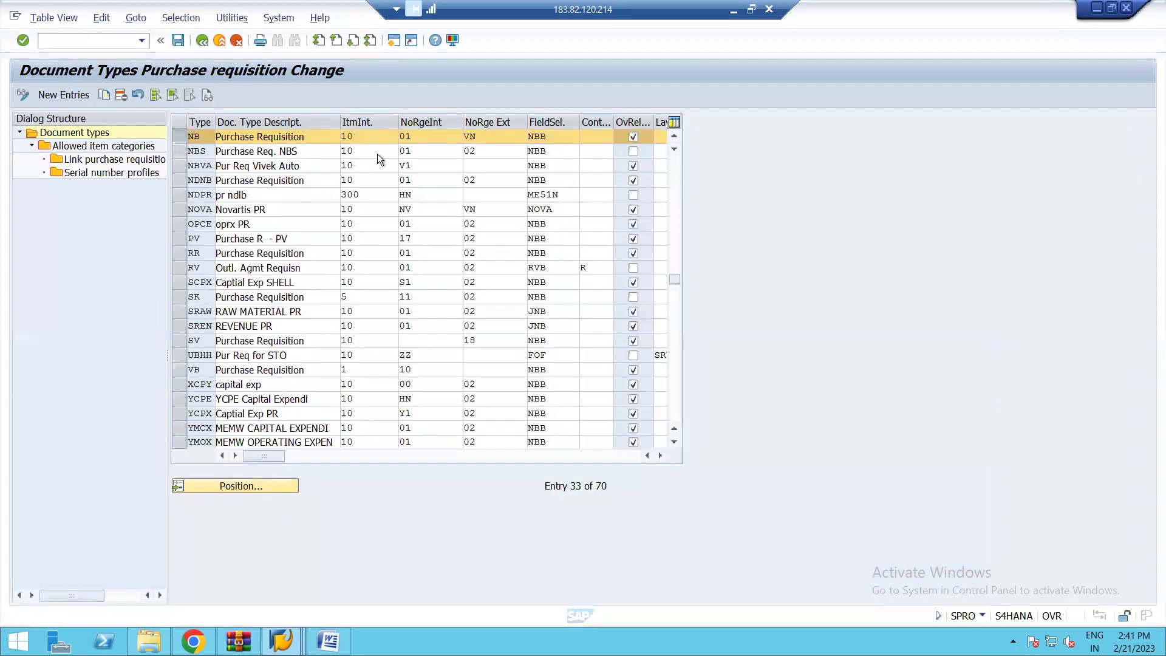
left_click(419, 135)
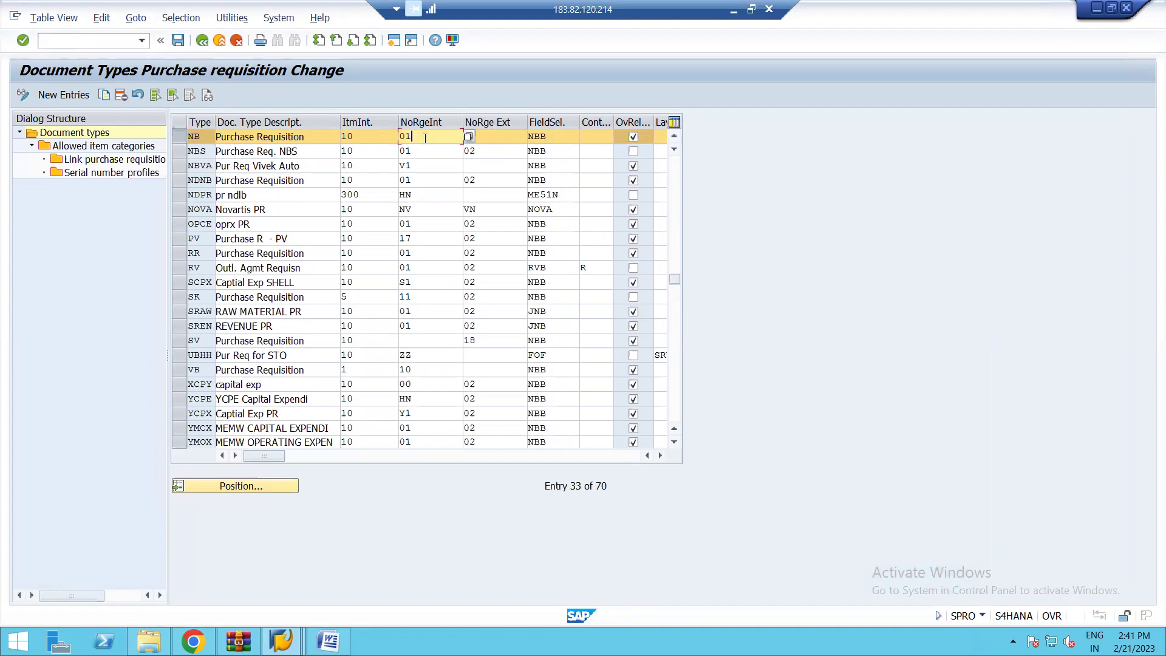
left_click(468, 138)
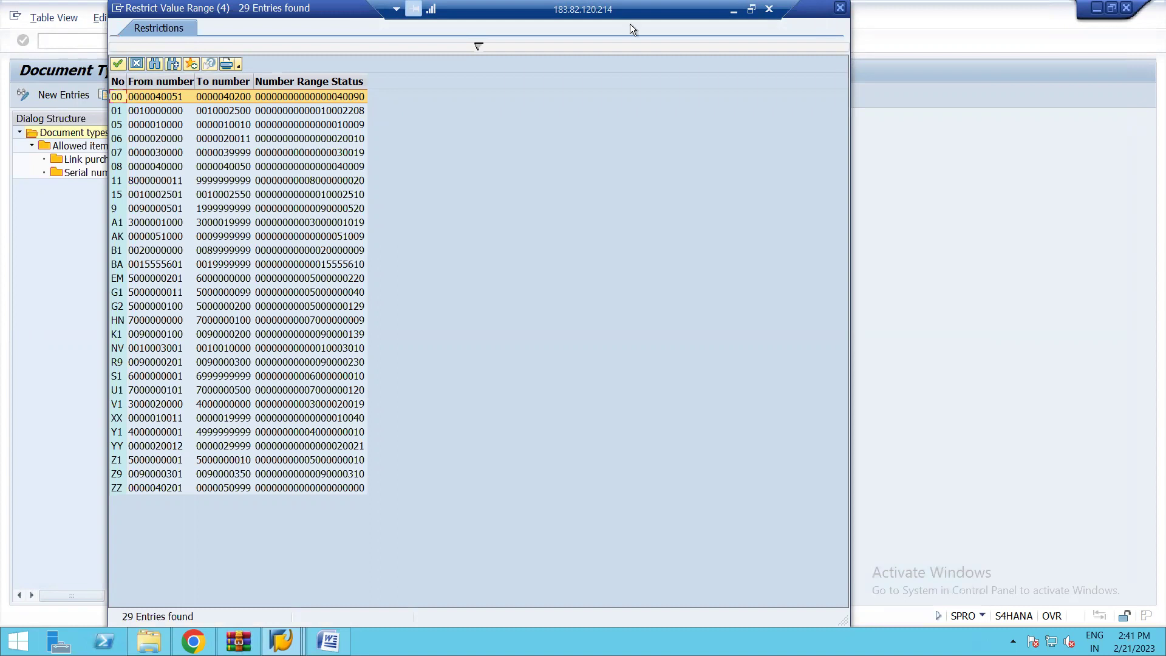
left_click(839, 8)
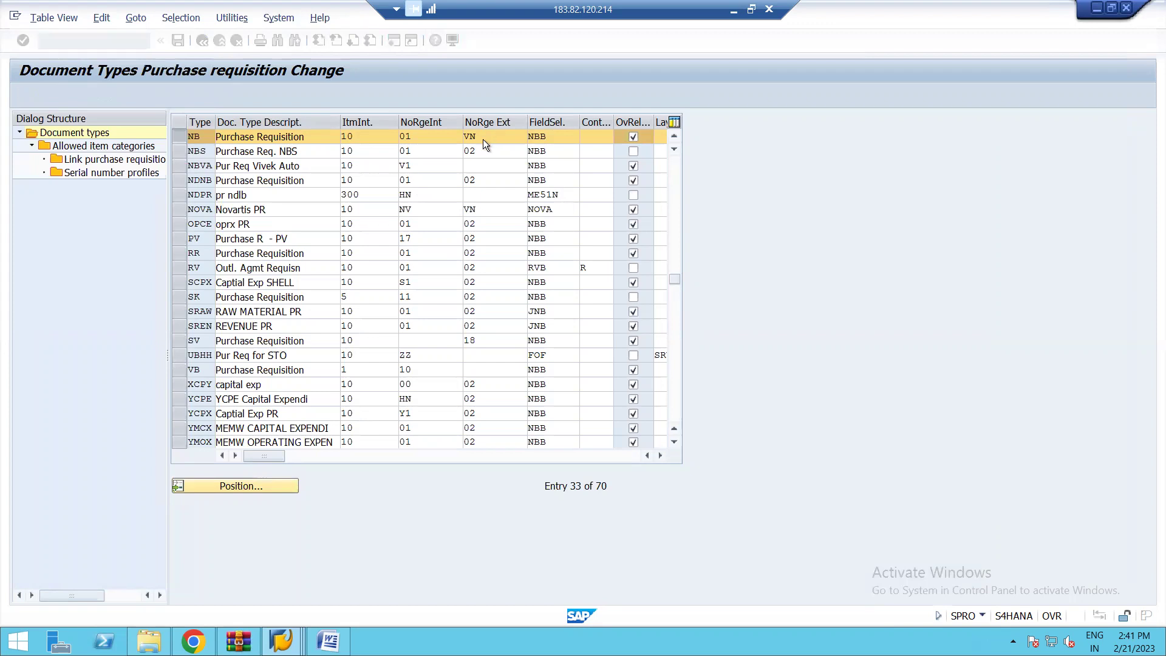
left_click(501, 136)
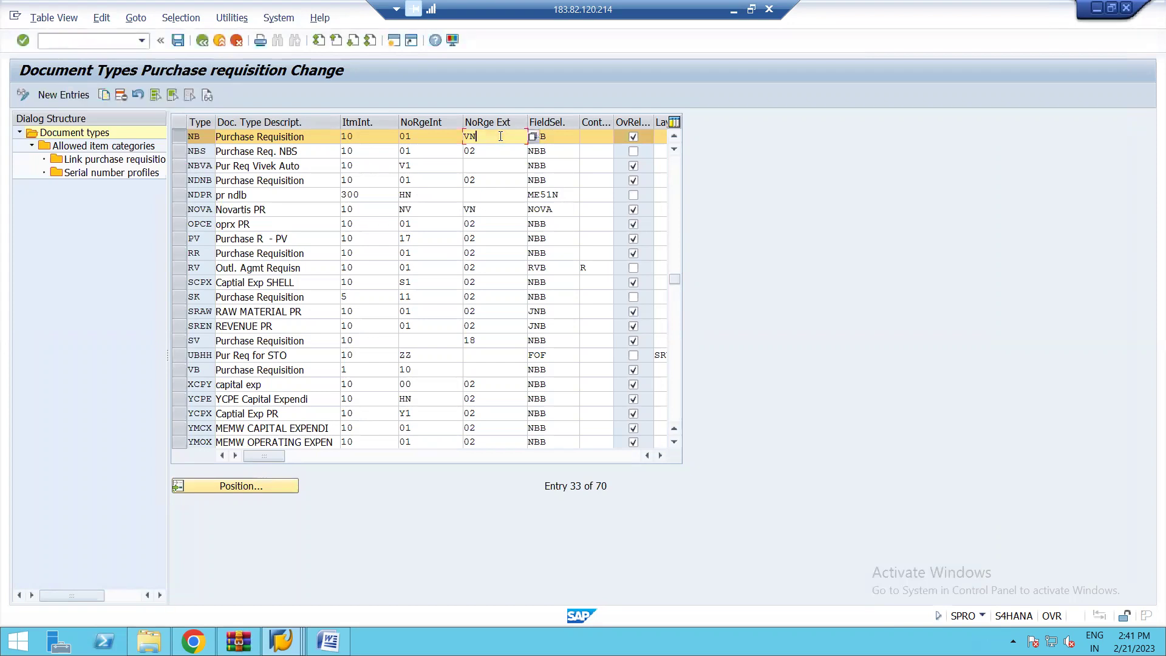
left_click(532, 136)
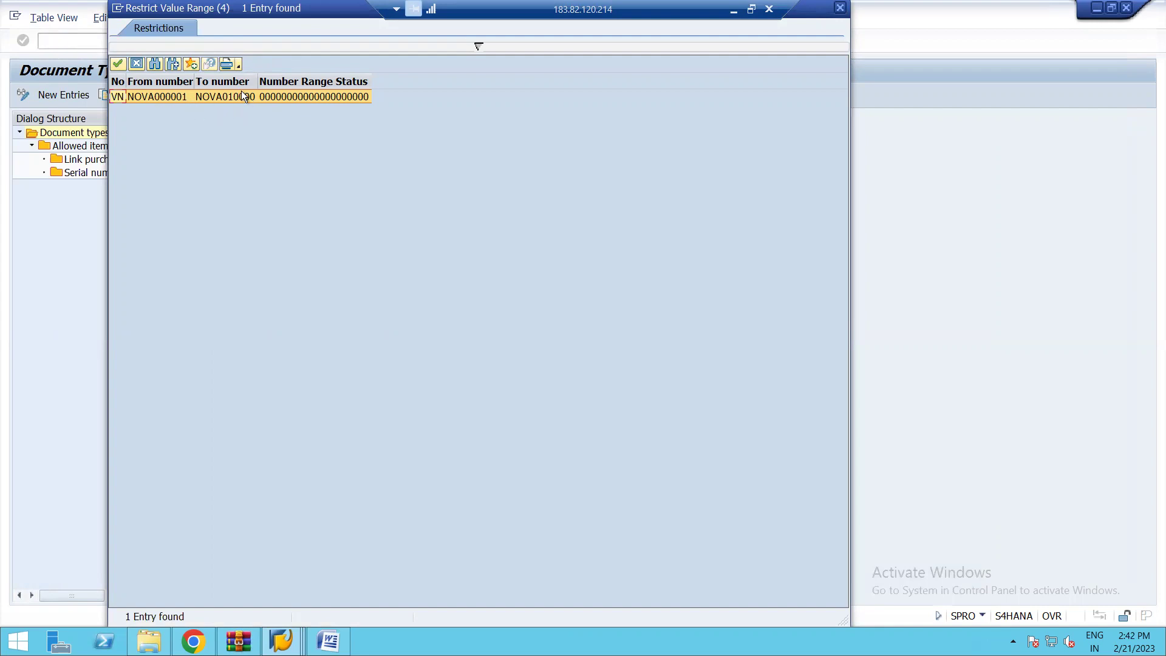
left_click(840, 7)
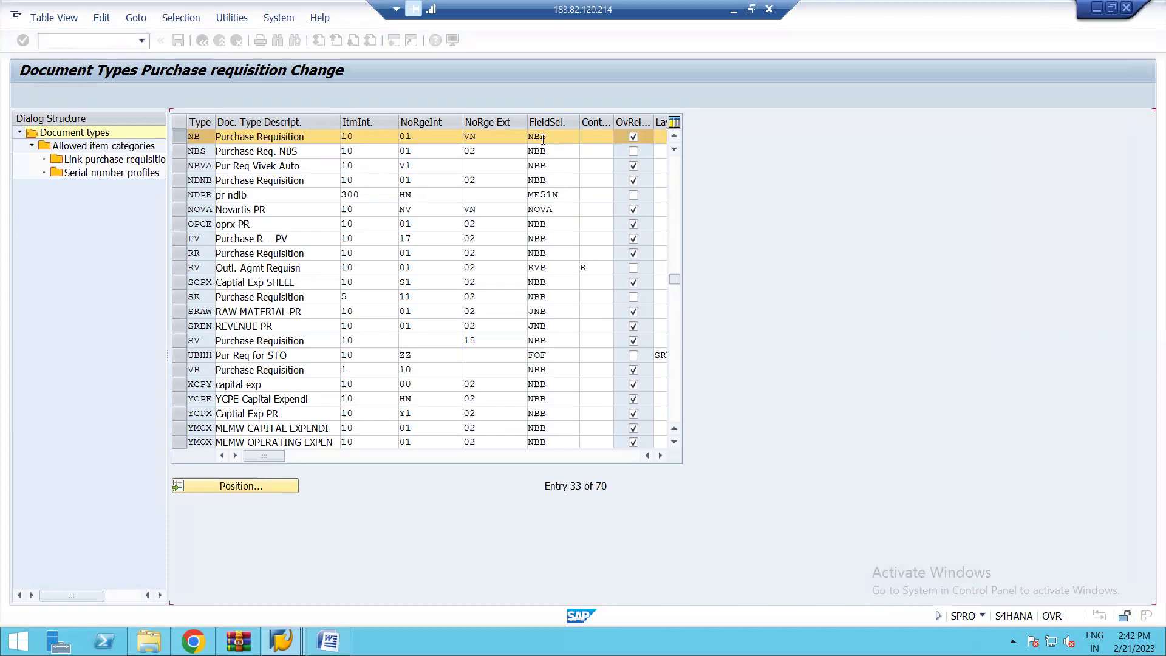
- Check NB's field selection key NBB and its 9 allowed item categories, then go back to the IMG
left_click(542, 138)
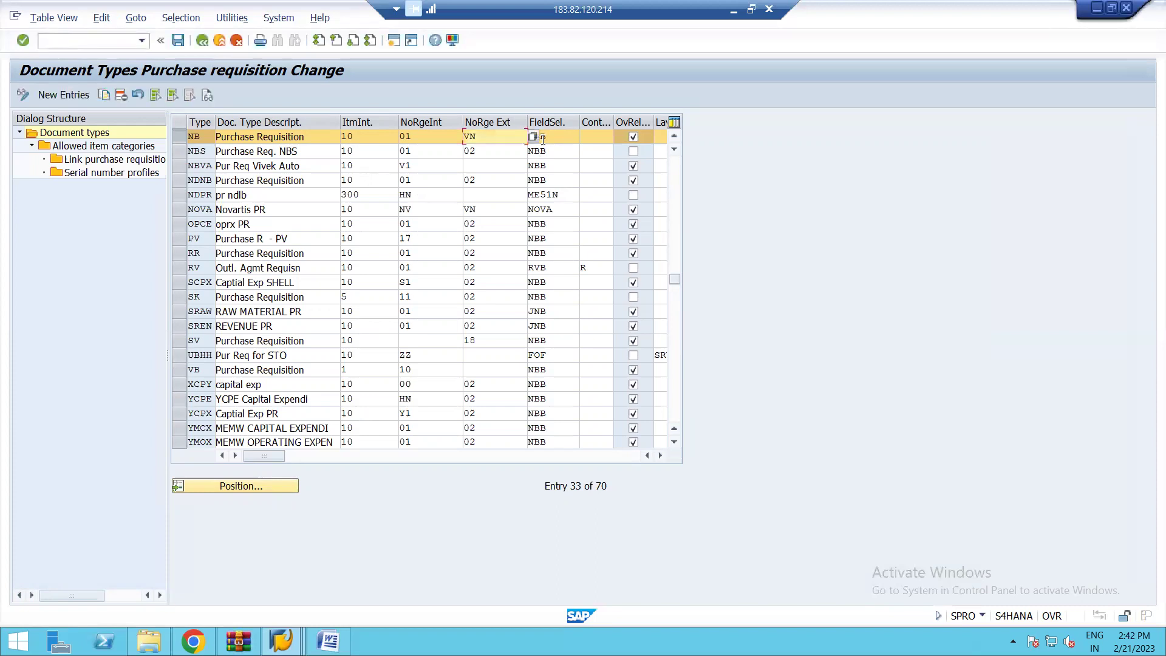
left_click(561, 137)
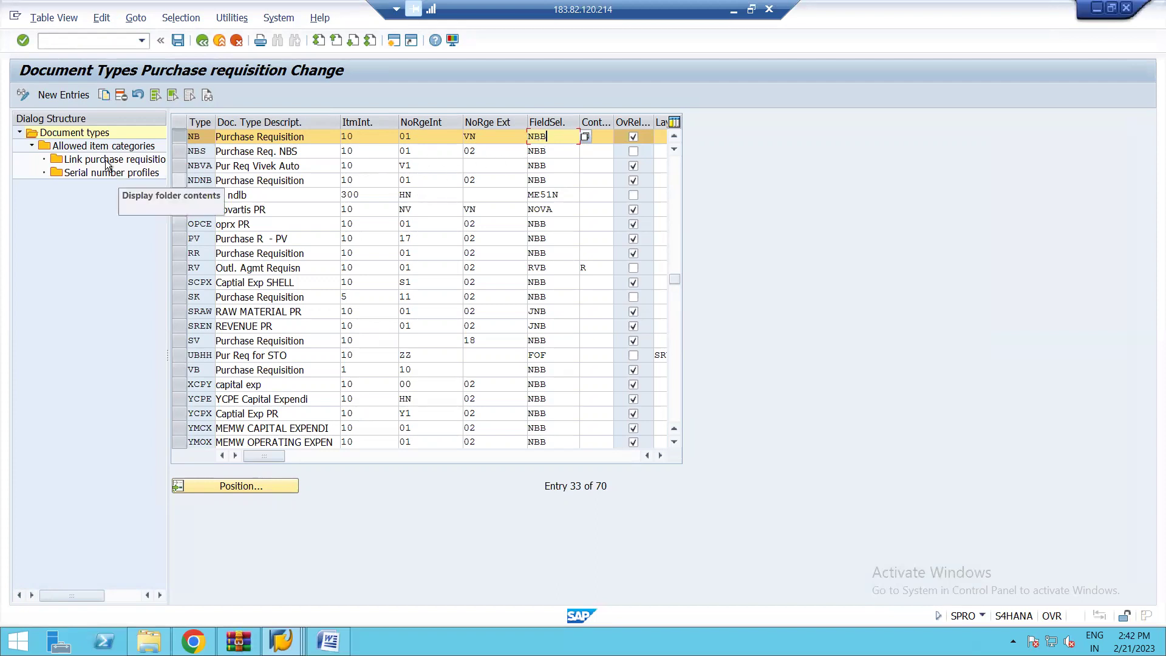
double_click(78, 148)
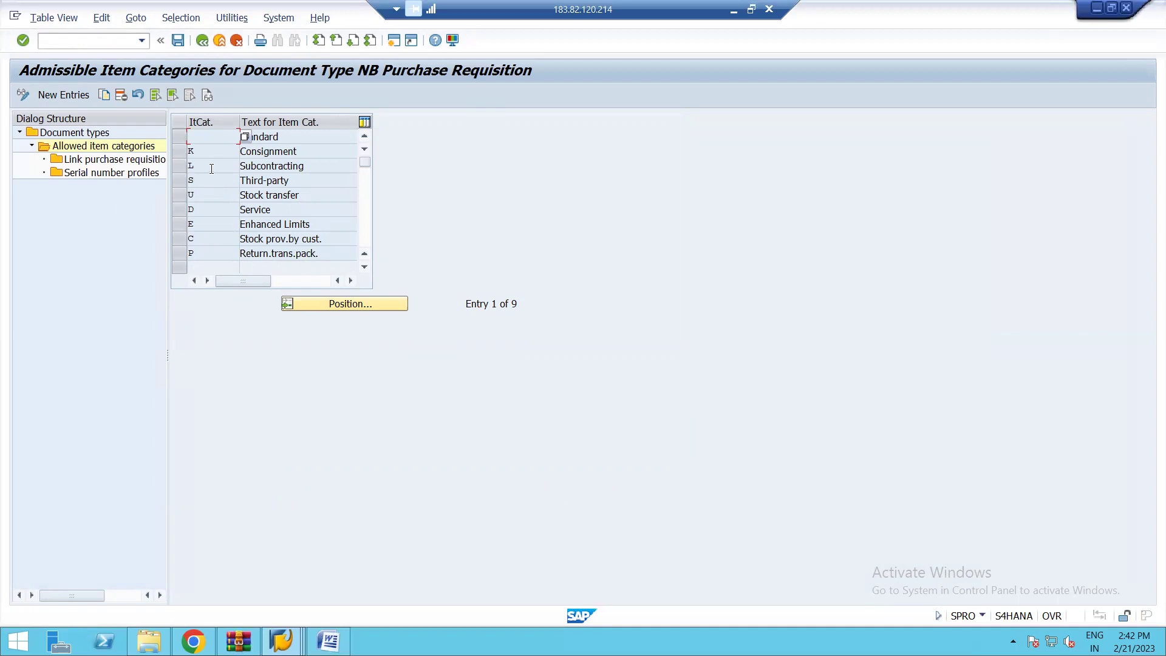
left_click(202, 41)
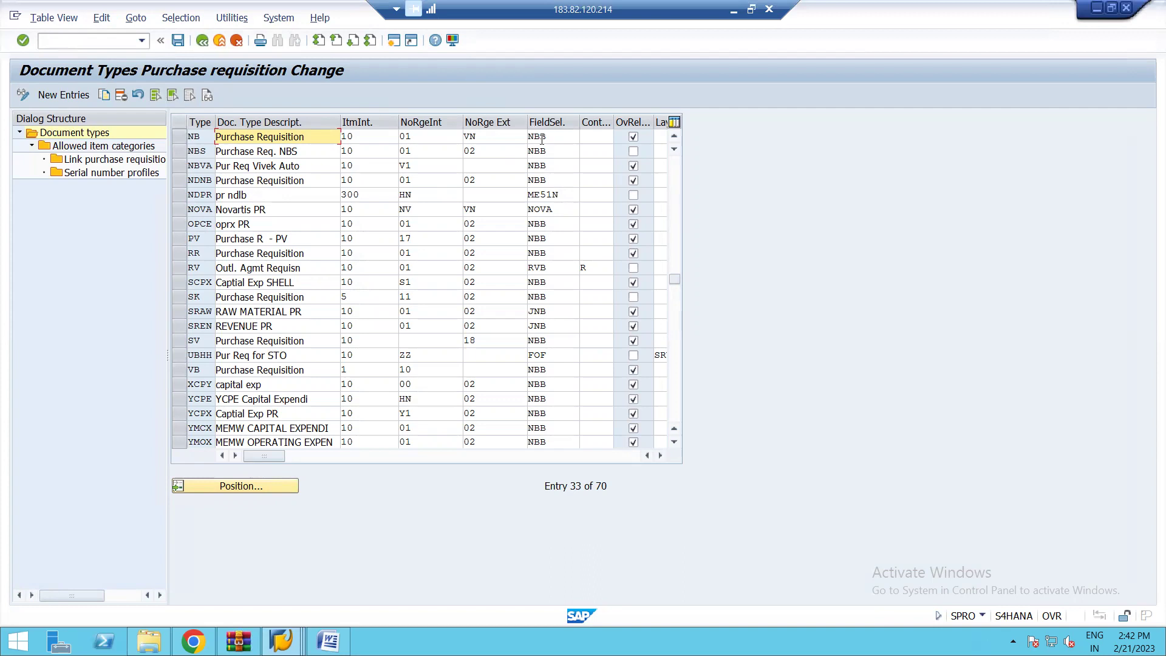
left_click(202, 41)
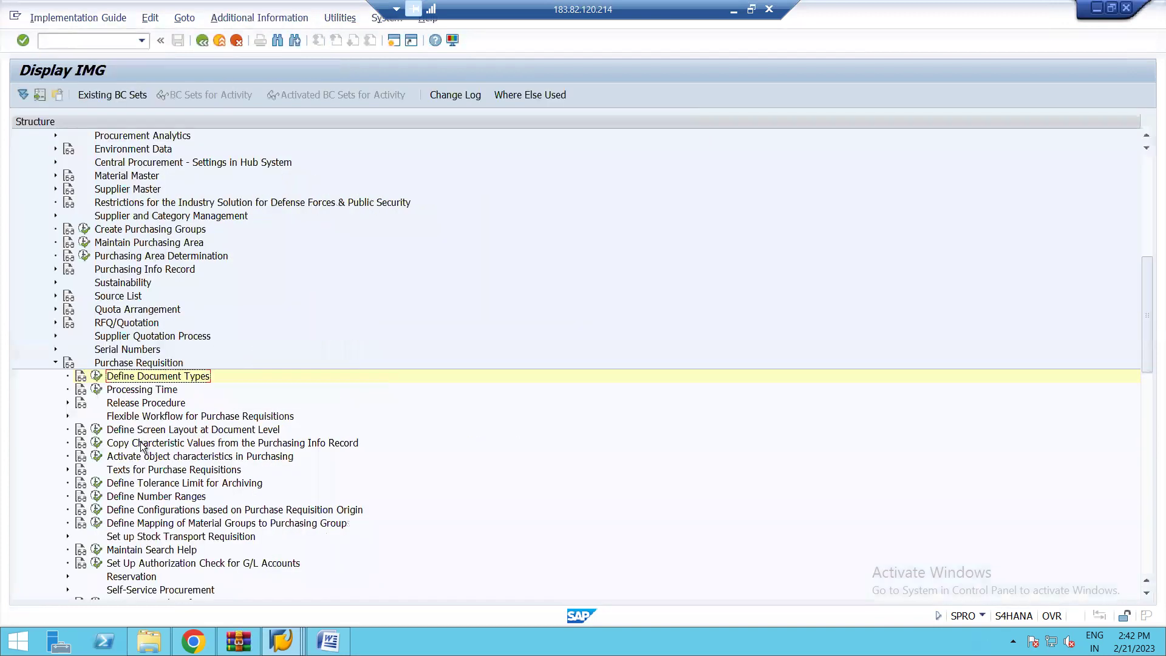
- Open Define Screen Layout at Document Level, jump to key NBB, and view its Basic Data, Item fields
left_click(95, 431)
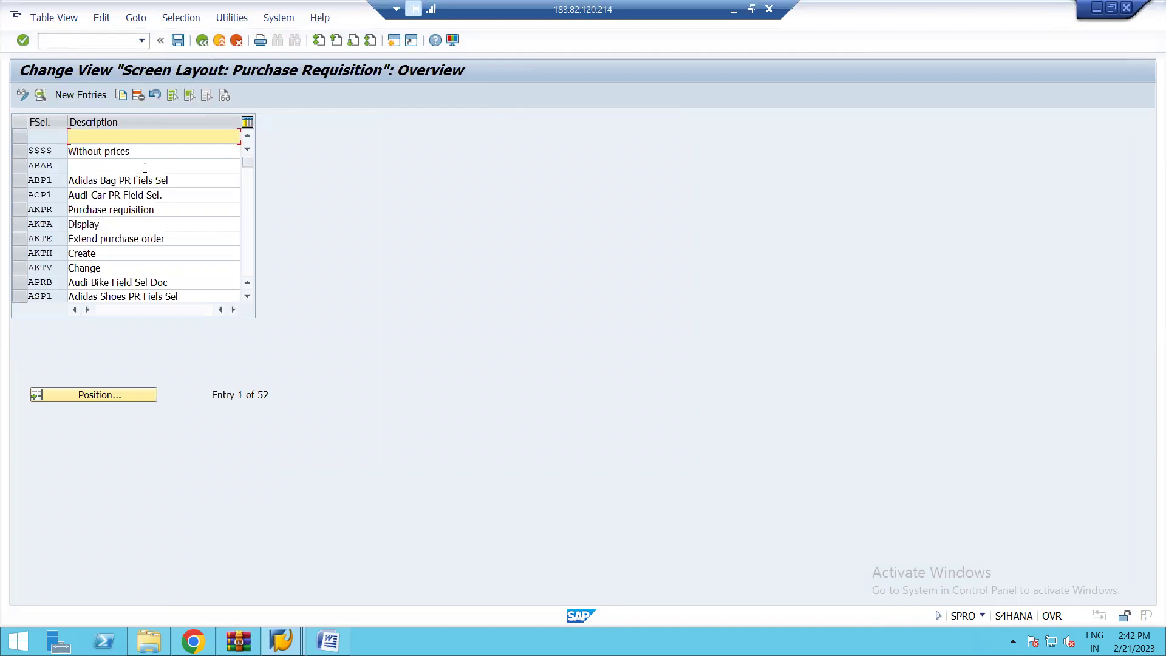
left_click(94, 391)
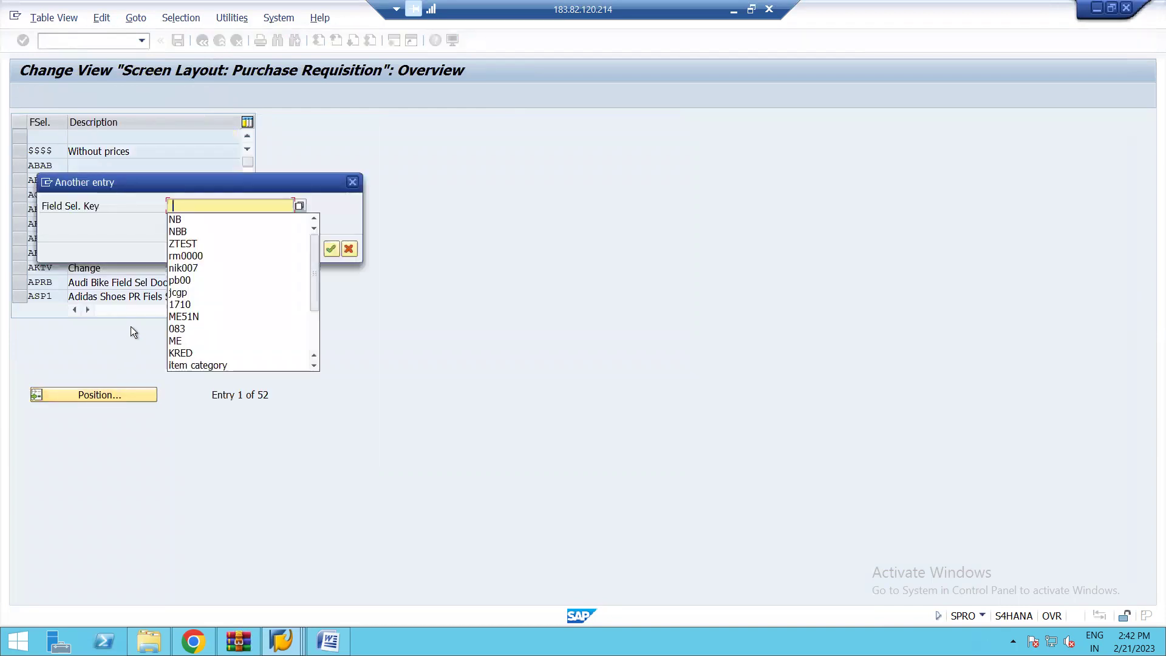
left_click(178, 232)
key("Return")
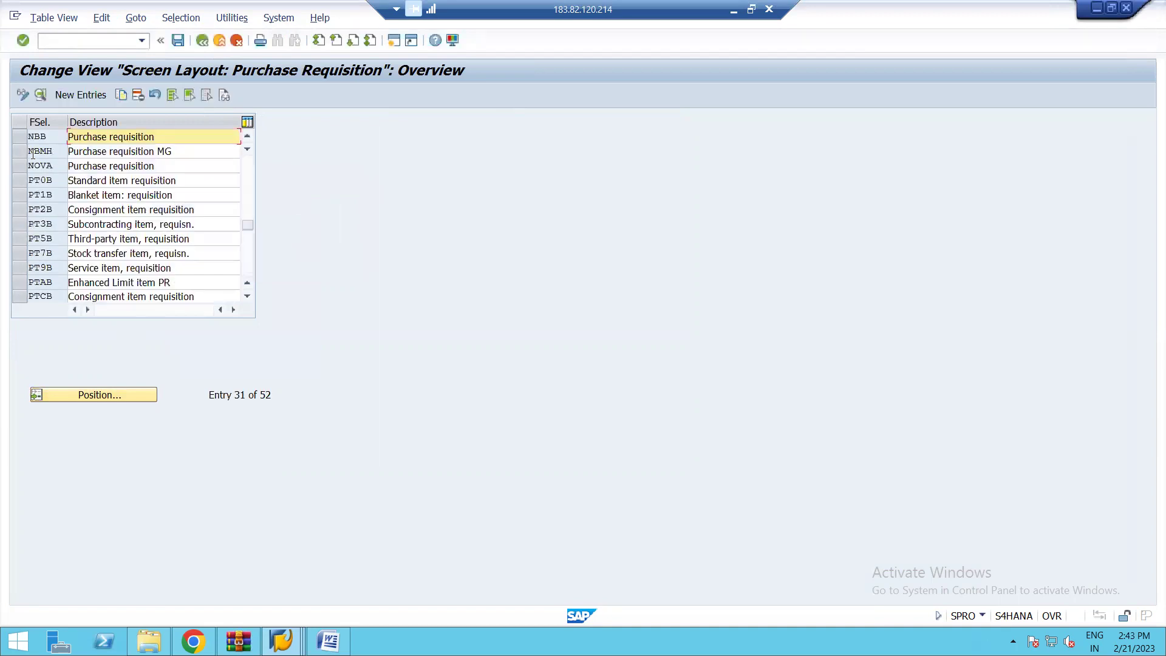
left_click(17, 137)
left_click(40, 95)
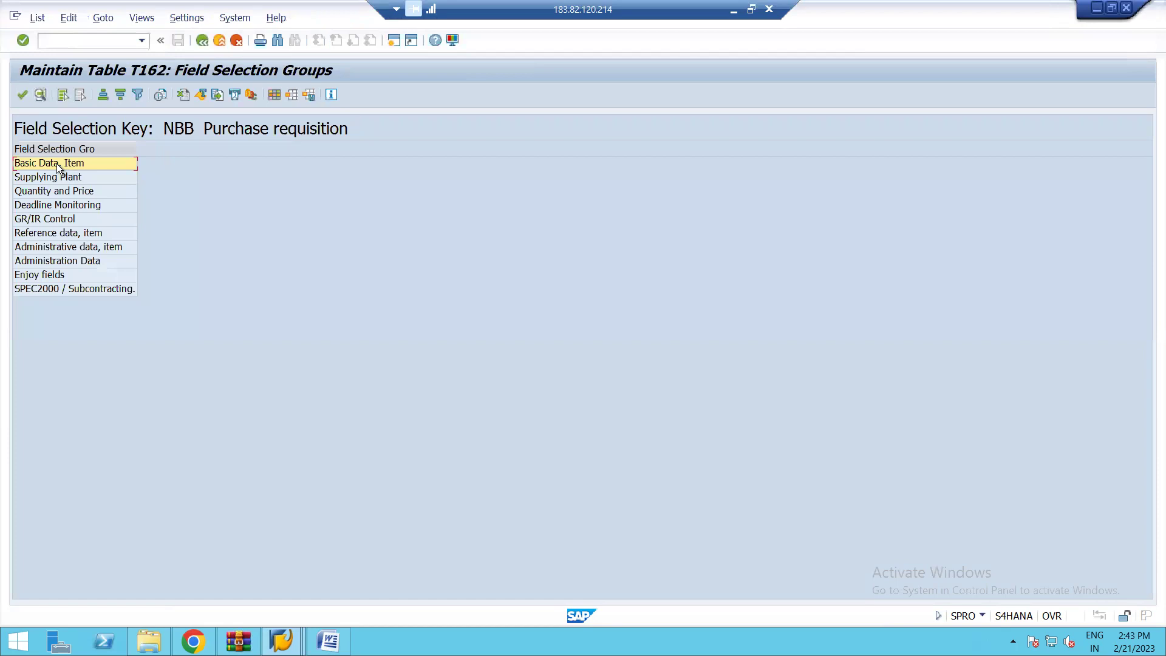
double_click(57, 162)
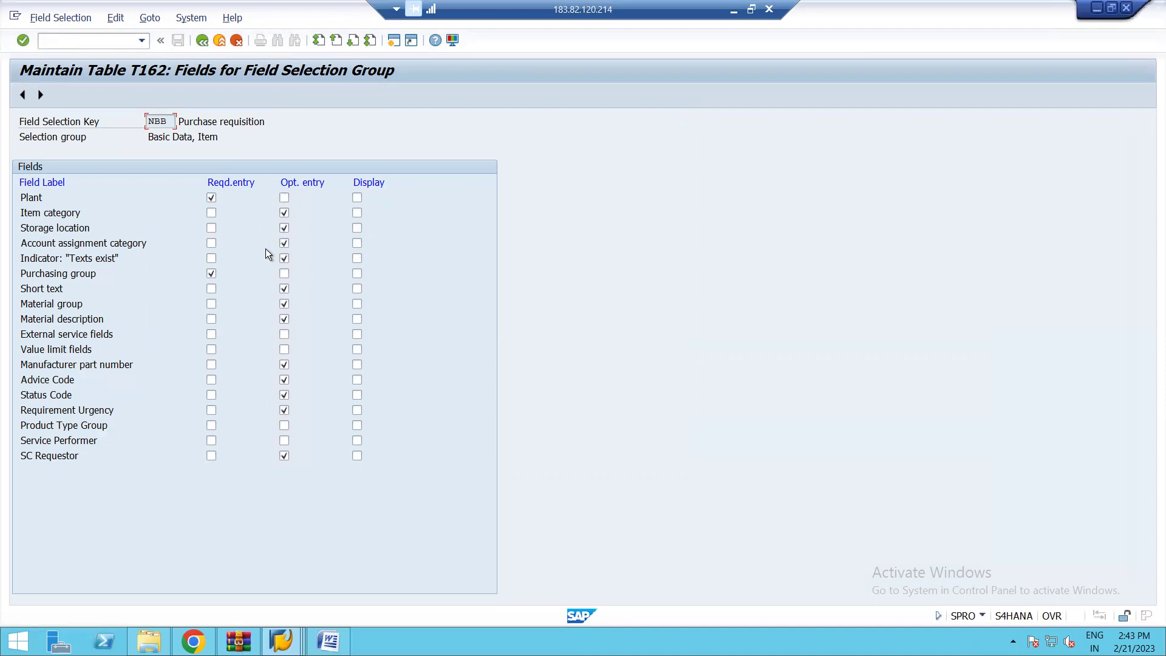
- Review NBB's Supplying Plant, Quantity and Price, and GR/IR Control field settings, then return to the overview
left_click(40, 95)
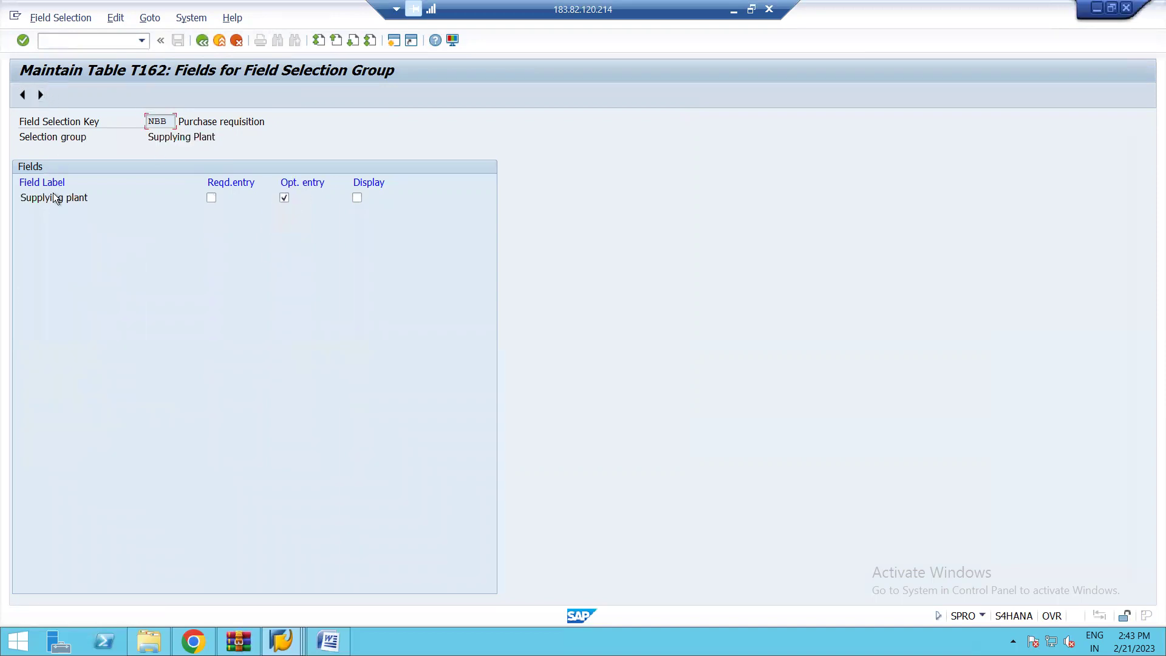
left_click(41, 96)
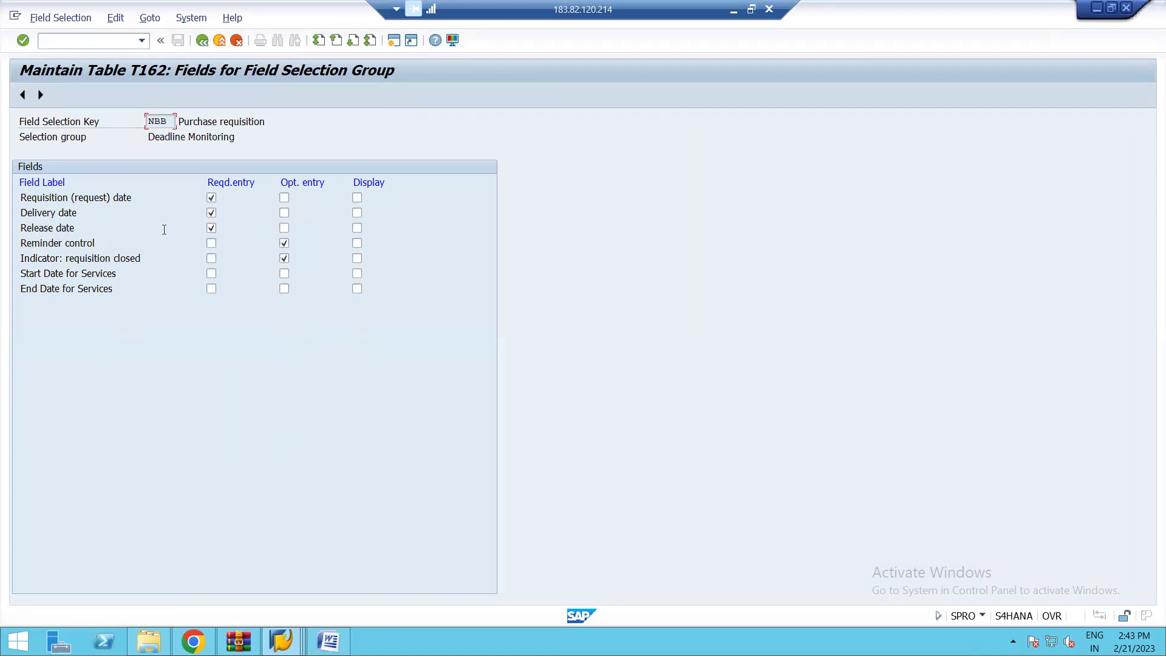
left_click(41, 94)
left_click(202, 41)
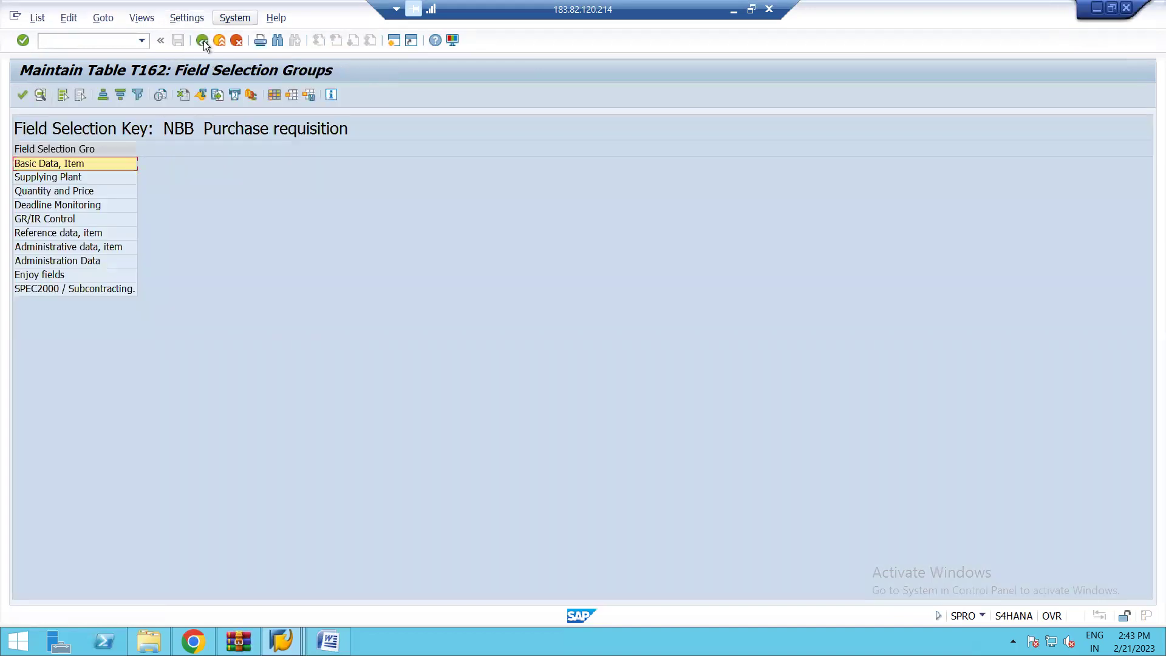
left_click(202, 39)
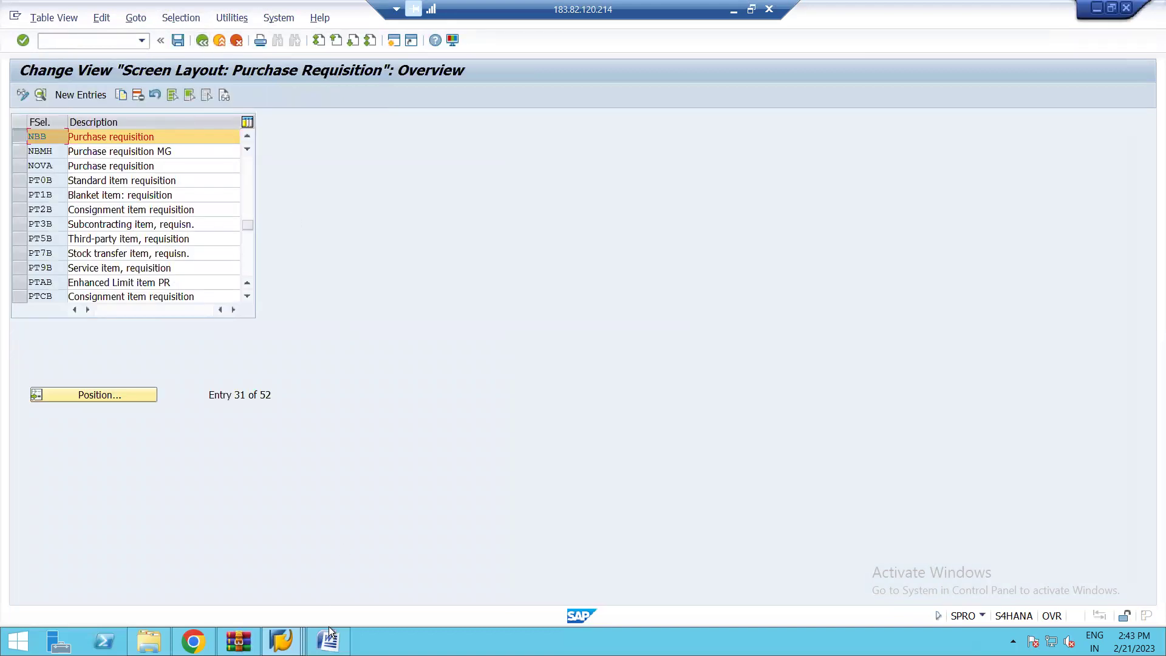
- Bring the Word Q&A document forward and put the caret at the end of the trainer line
left_click(284, 639)
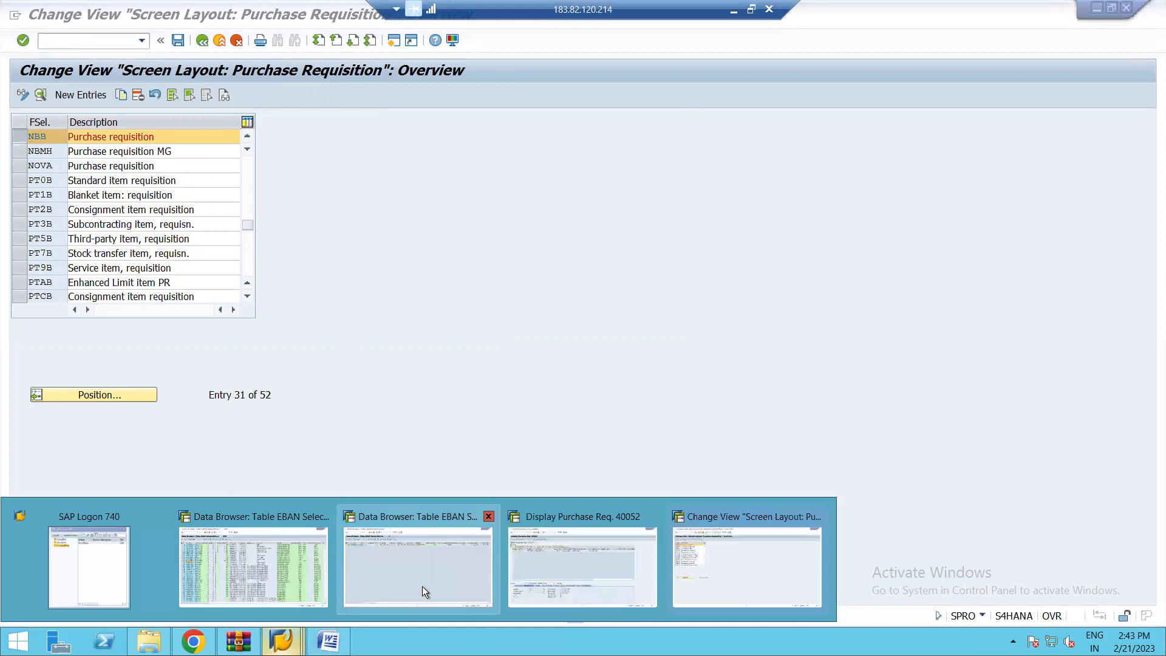
left_click(328, 641)
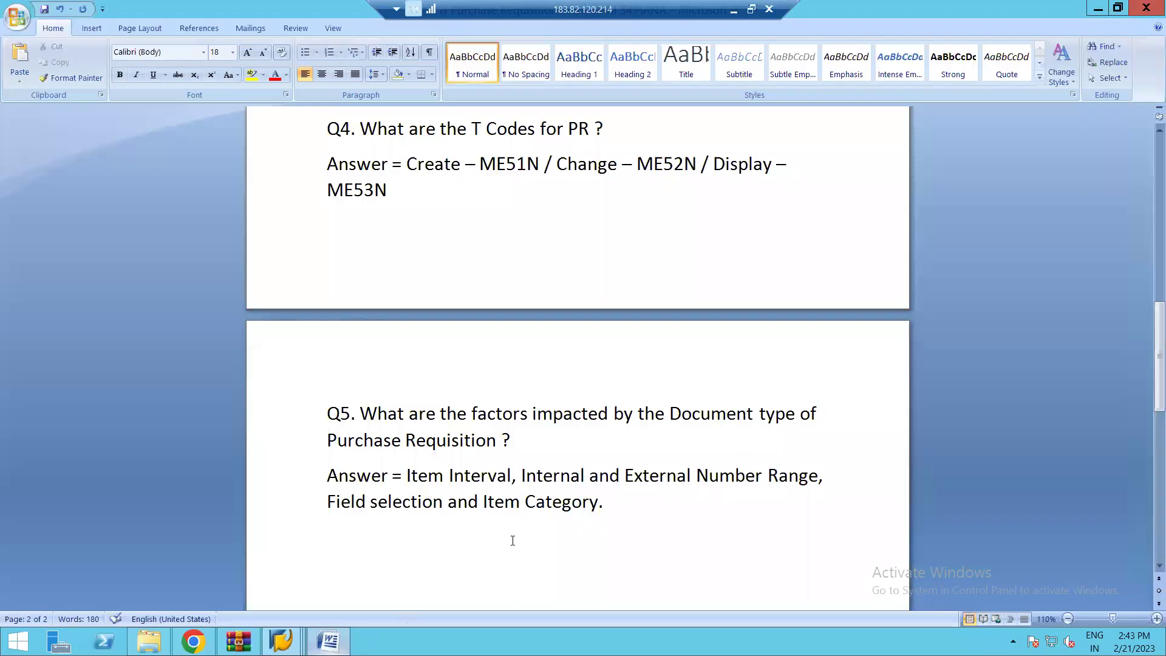
left_click(628, 504)
key("Up")
key("Up")
key("Up")
key("Up")
key("Up")
key("Up")
key("Up")
key("Up")
key("Up")
key("Up")
key("Up")
key("Up")
key("Up")
key("Up")
key("Up")
key("Up")
key("Up")
key("Up")
key("Up")
key("Up")
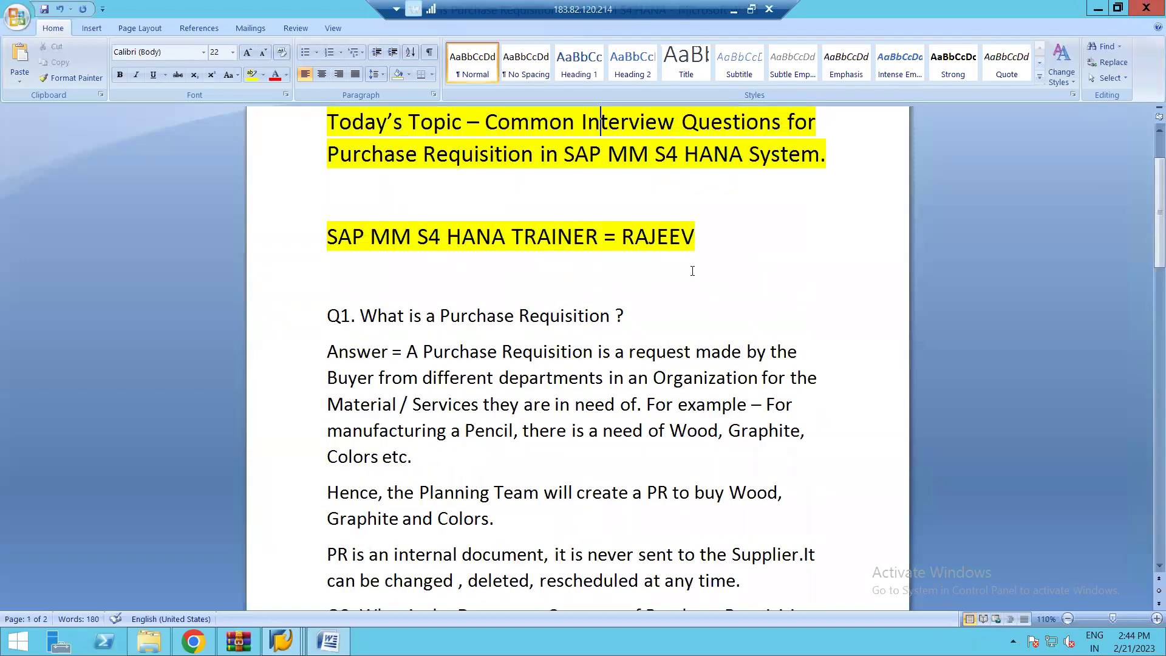
left_click(708, 236)
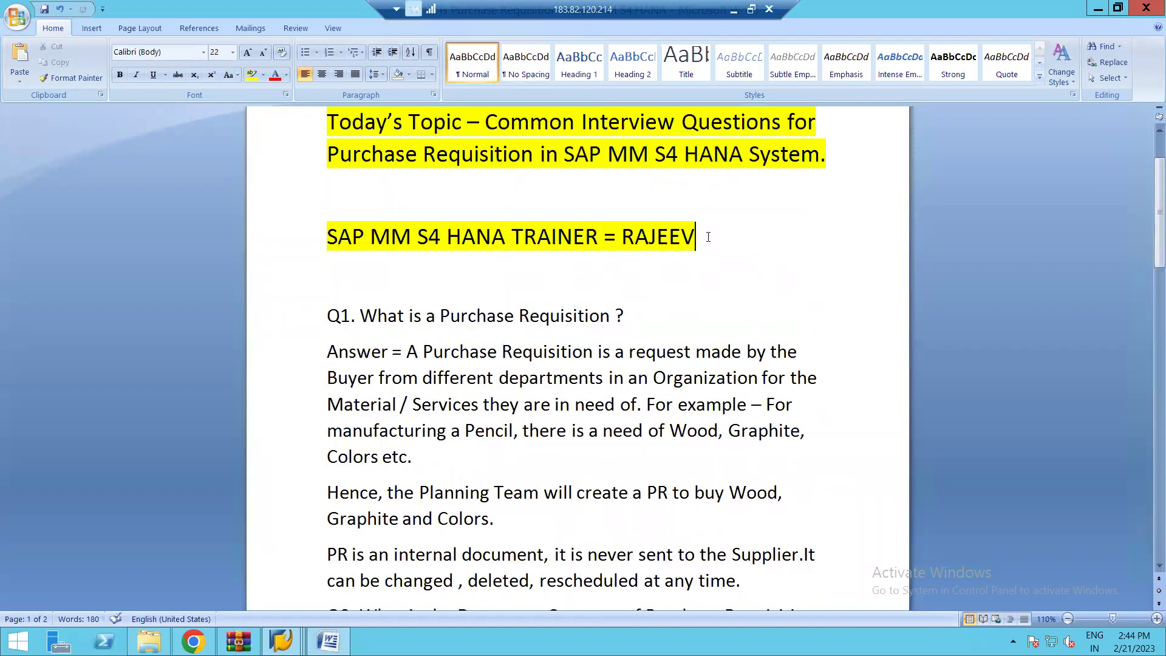